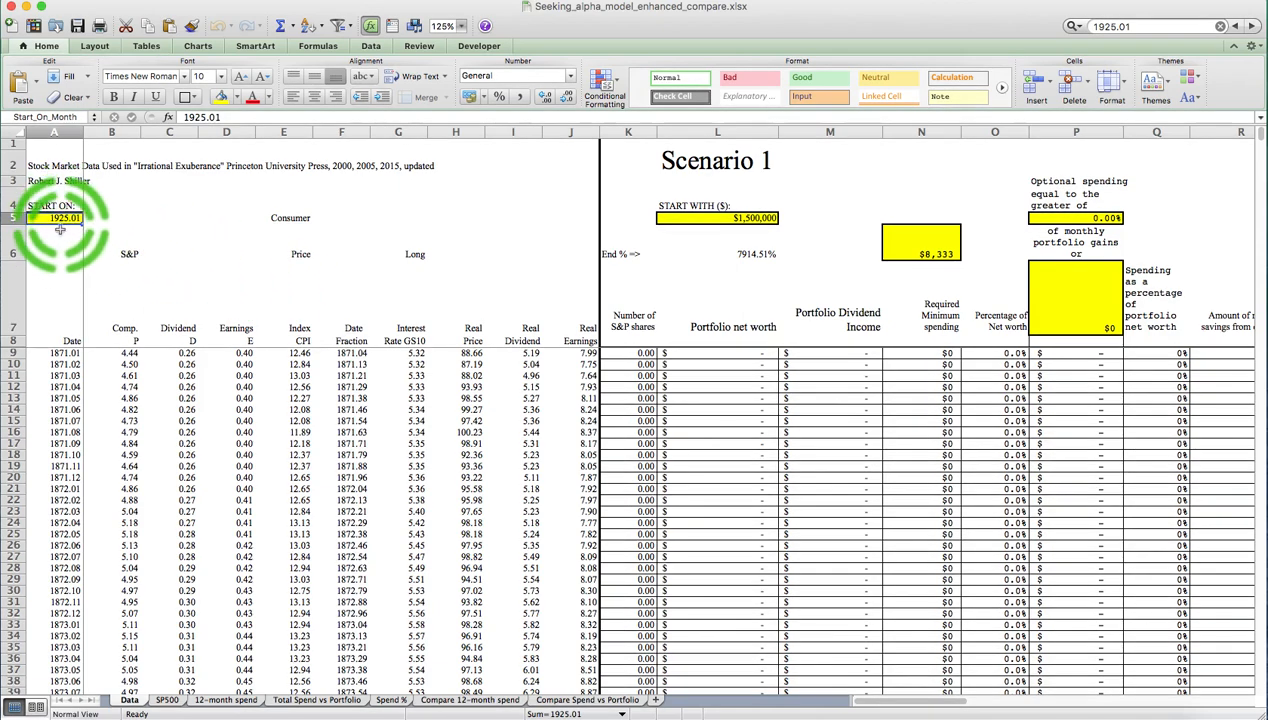
Step: Find 1925.01 in the date column and inspect the start date, starting amount and first portfolio net worth in that row
{"action": "left_click", "coordinate": [1251, 27]}
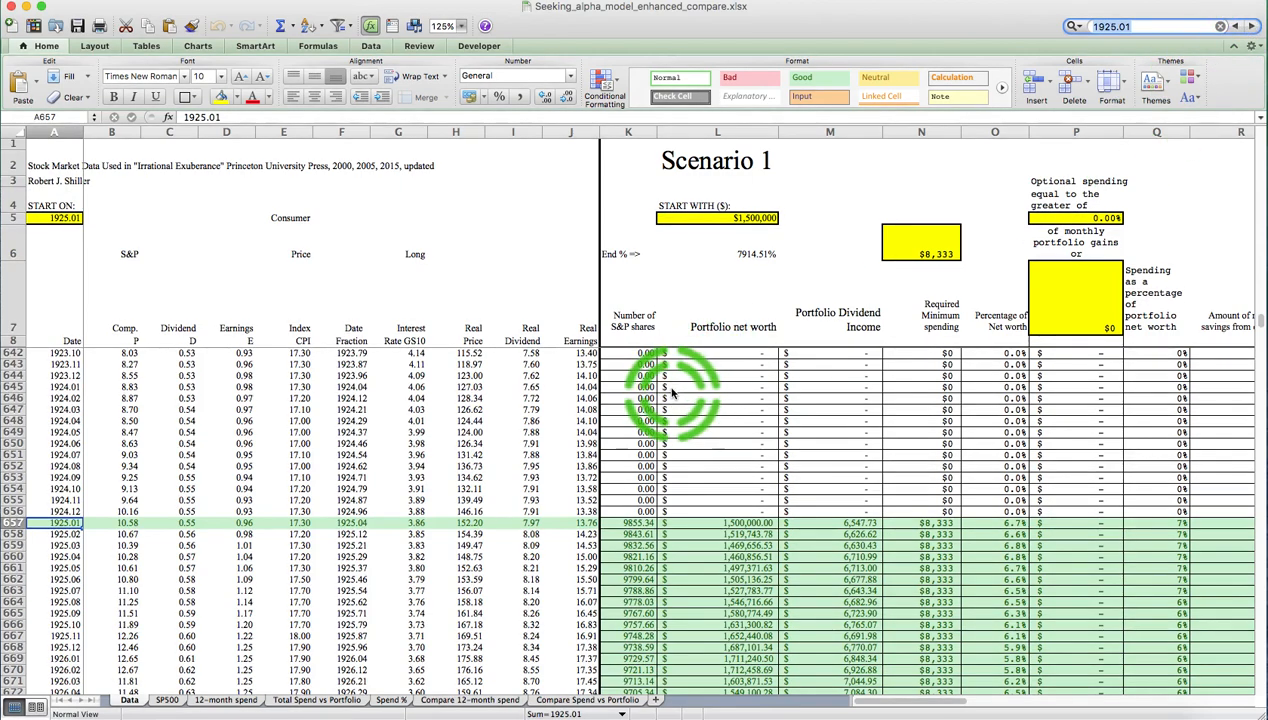
{"action": "left_click", "coordinate": [54, 218]}
{"action": "scroll", "coordinate": [687, 477], "scroll_direction": "down", "scroll_amount": 1}
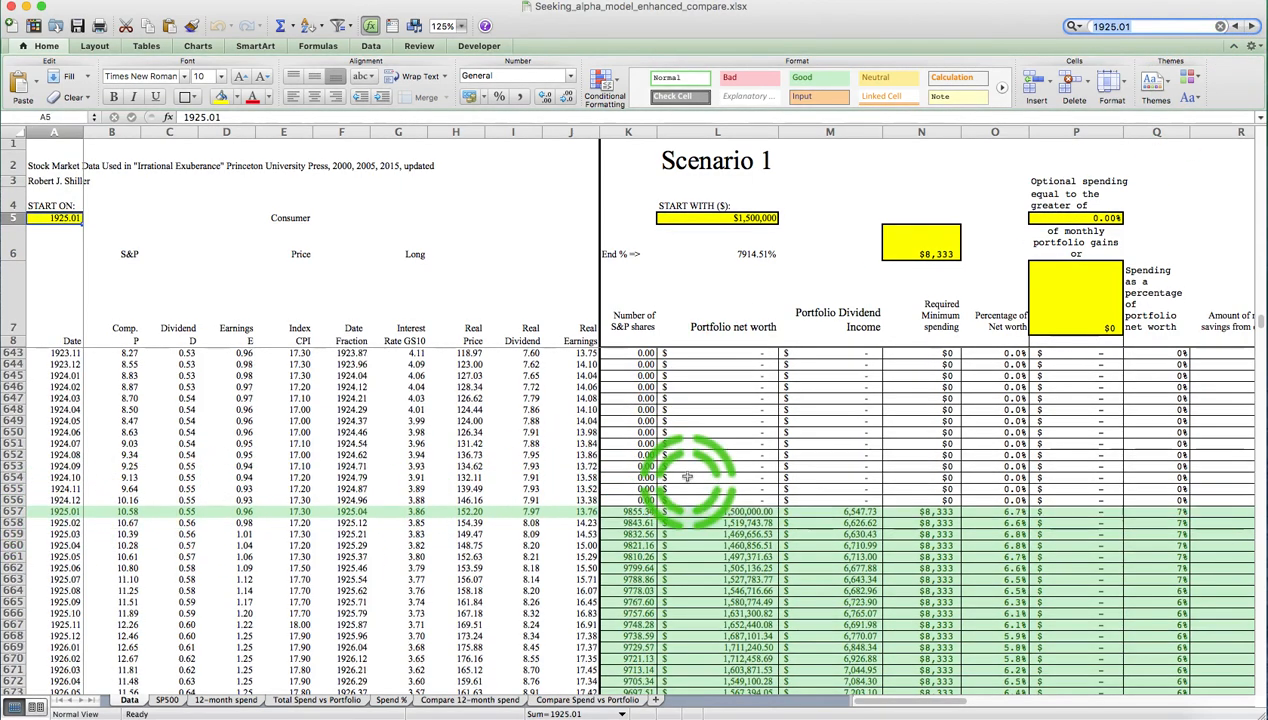
{"action": "left_click", "coordinate": [766, 222]}
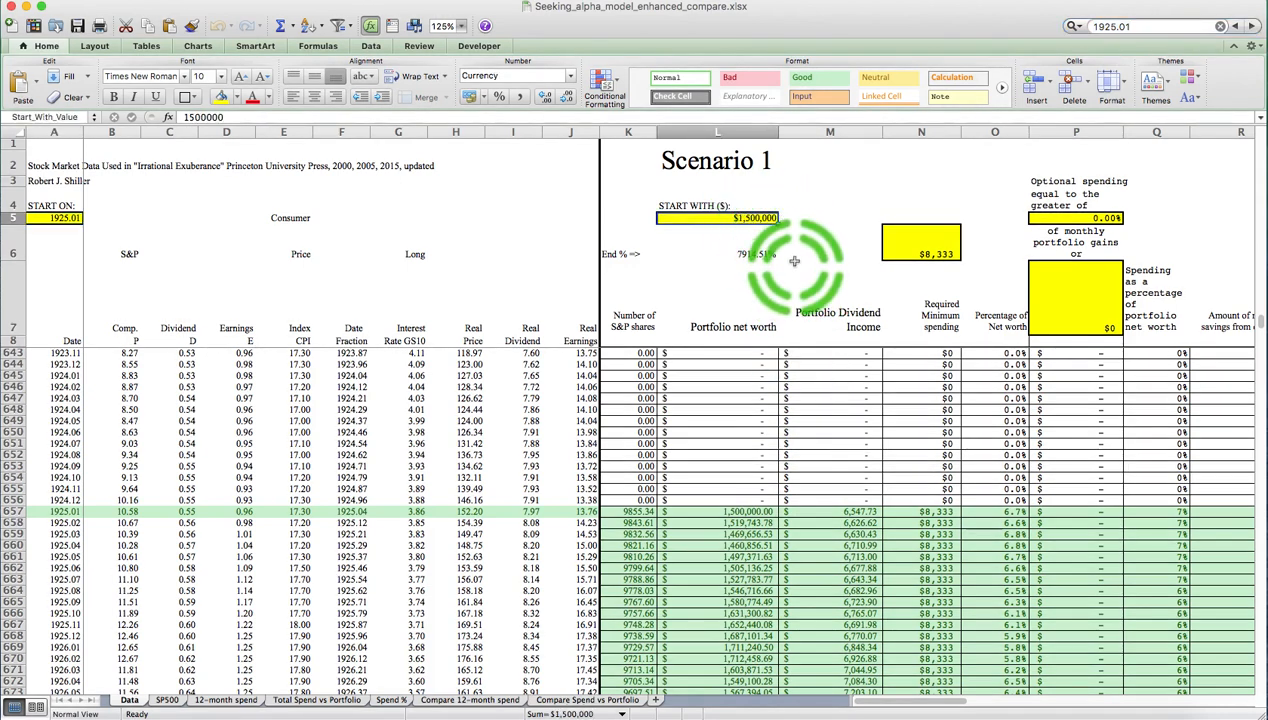
{"action": "left_click", "coordinate": [728, 512]}
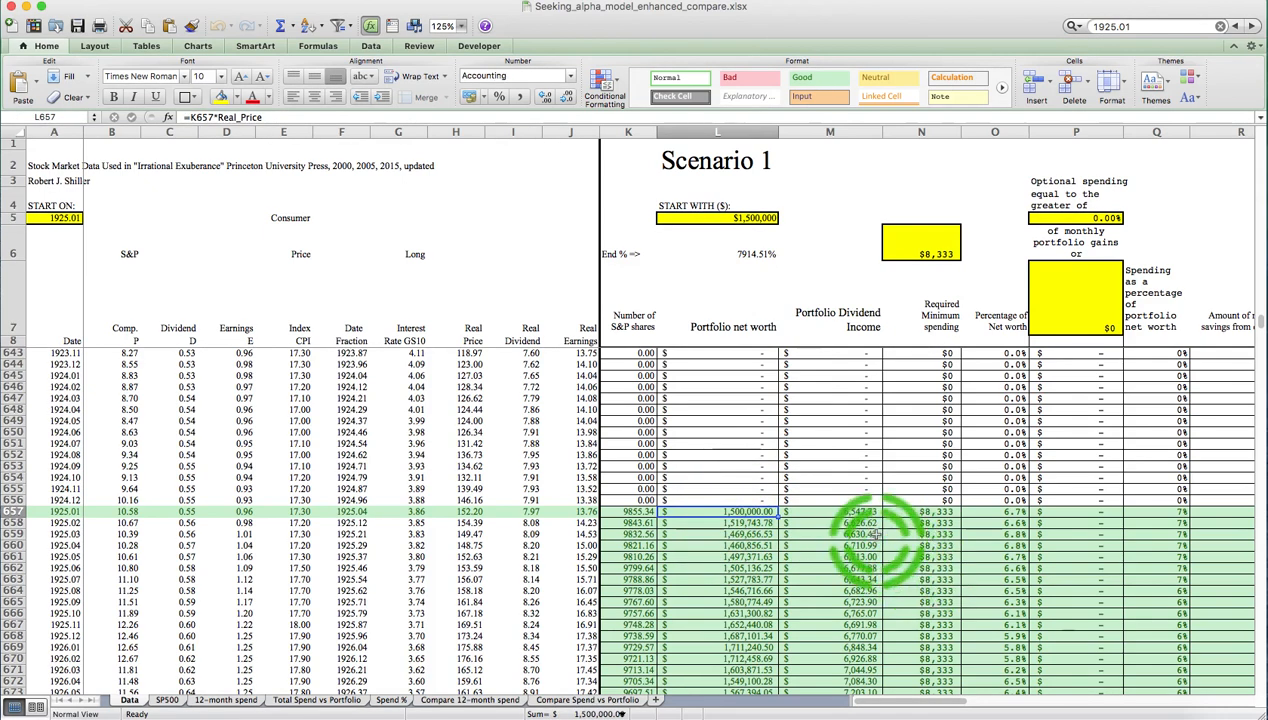
{"action": "scroll", "coordinate": [868, 535], "scroll_direction": "down", "scroll_amount": 2}
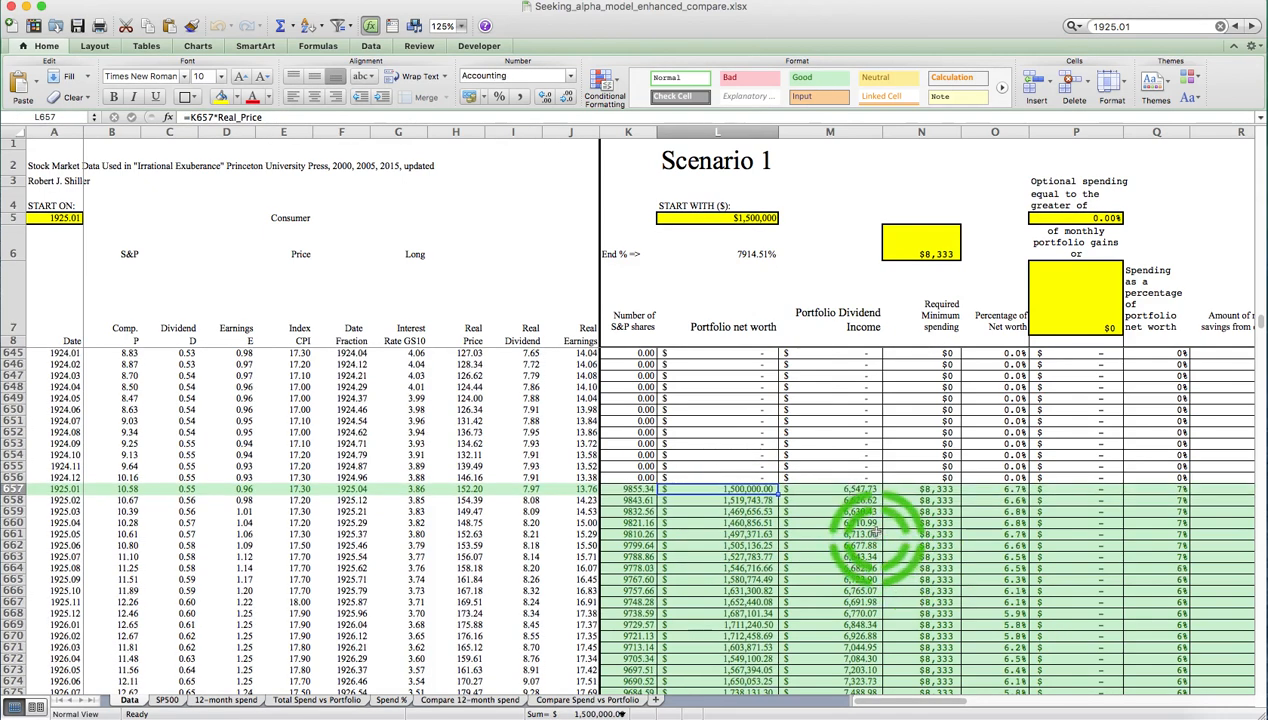
Step: Inspect Scenario 1's required minimum spending in N6 and the optional spending inputs in P5 and P7
{"action": "left_click", "coordinate": [953, 255]}
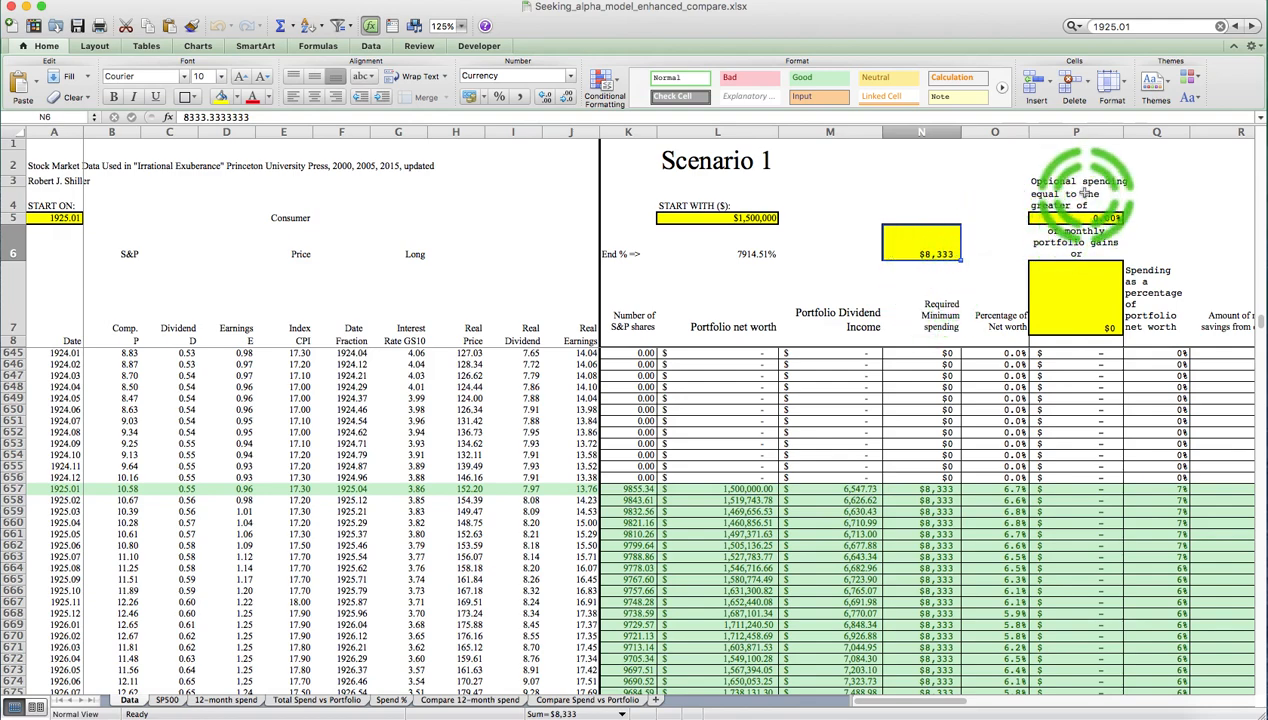
{"action": "left_click", "coordinate": [1069, 283]}
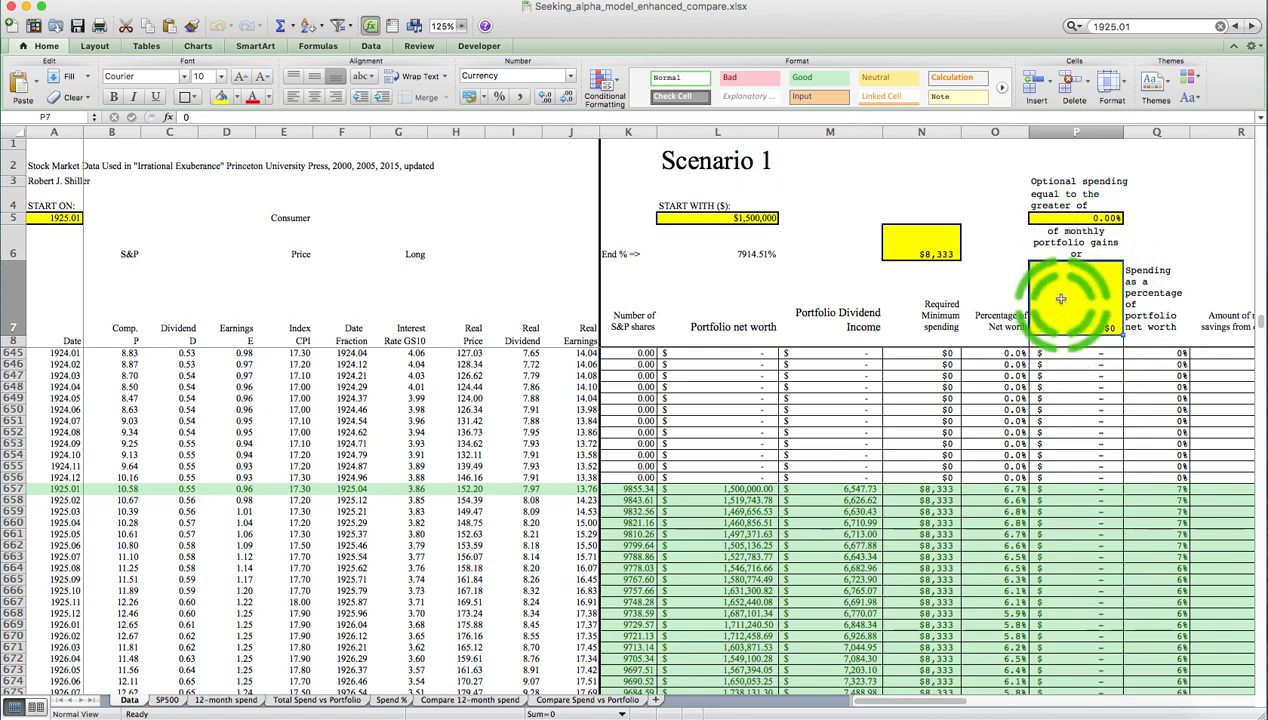
{"action": "left_click", "coordinate": [1073, 217]}
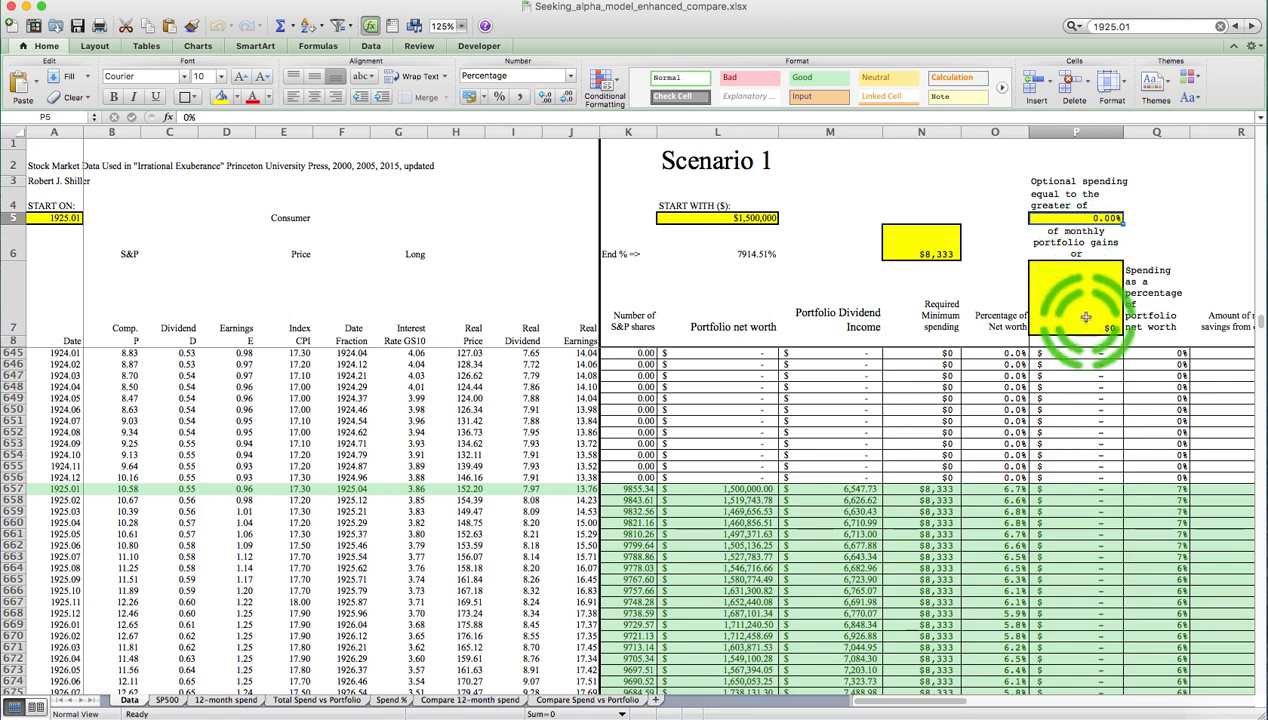
{"action": "left_click", "coordinate": [1087, 321]}
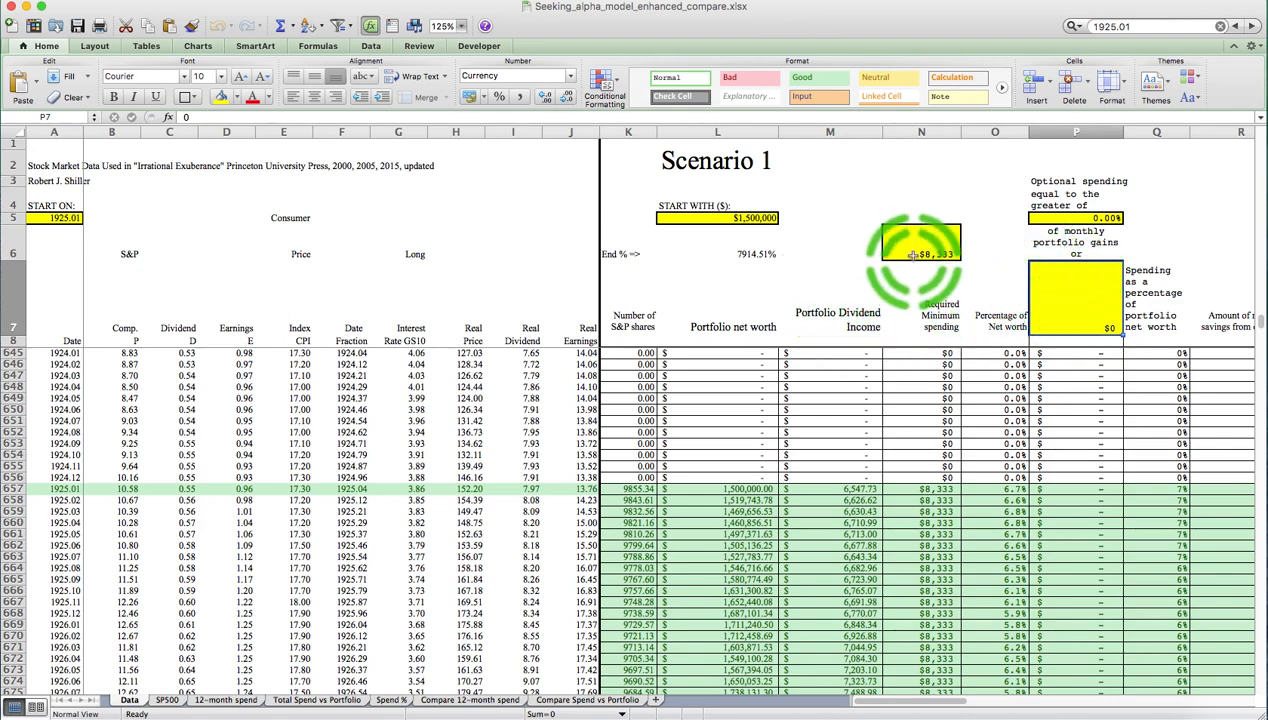
Step: Go to the last filled row of the Portfolio net worth column and check its final value and date
{"action": "left_click", "coordinate": [734, 368]}
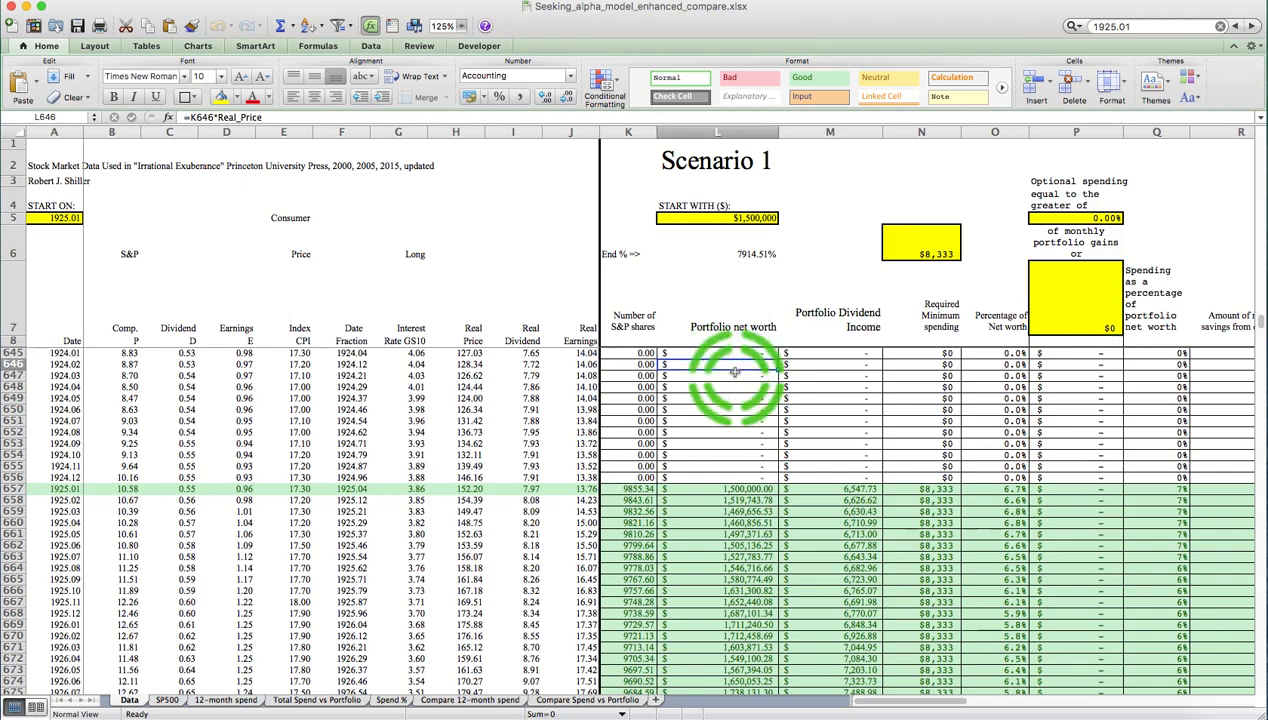
{"action": "key", "text": "ctrl+Down"}
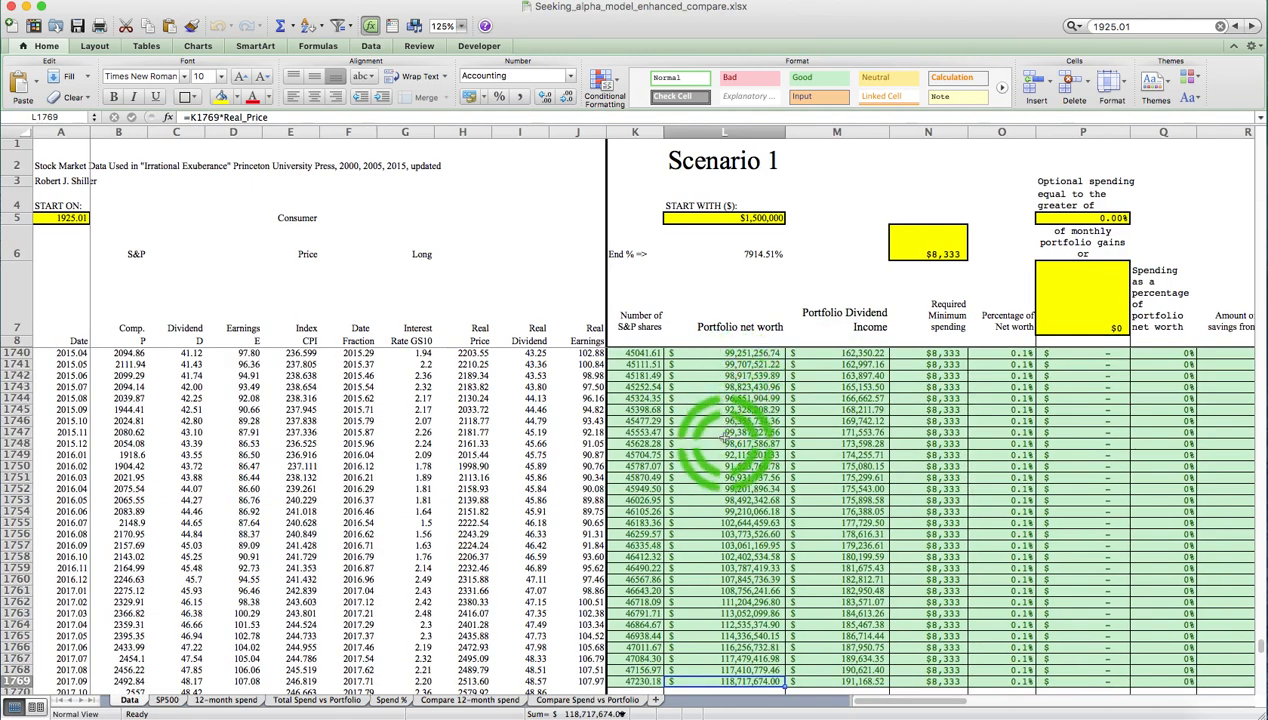
{"action": "scroll", "coordinate": [720, 470], "scroll_direction": "down", "scroll_amount": 3}
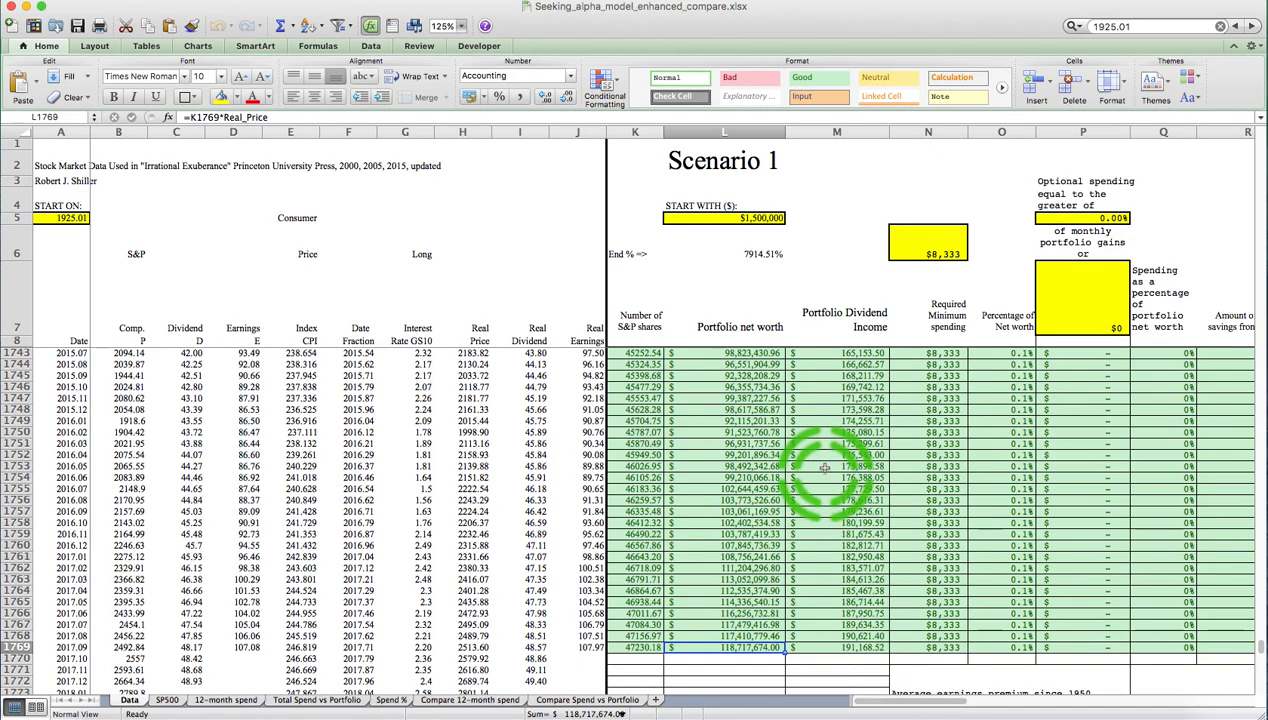
{"action": "left_click", "coordinate": [50, 647]}
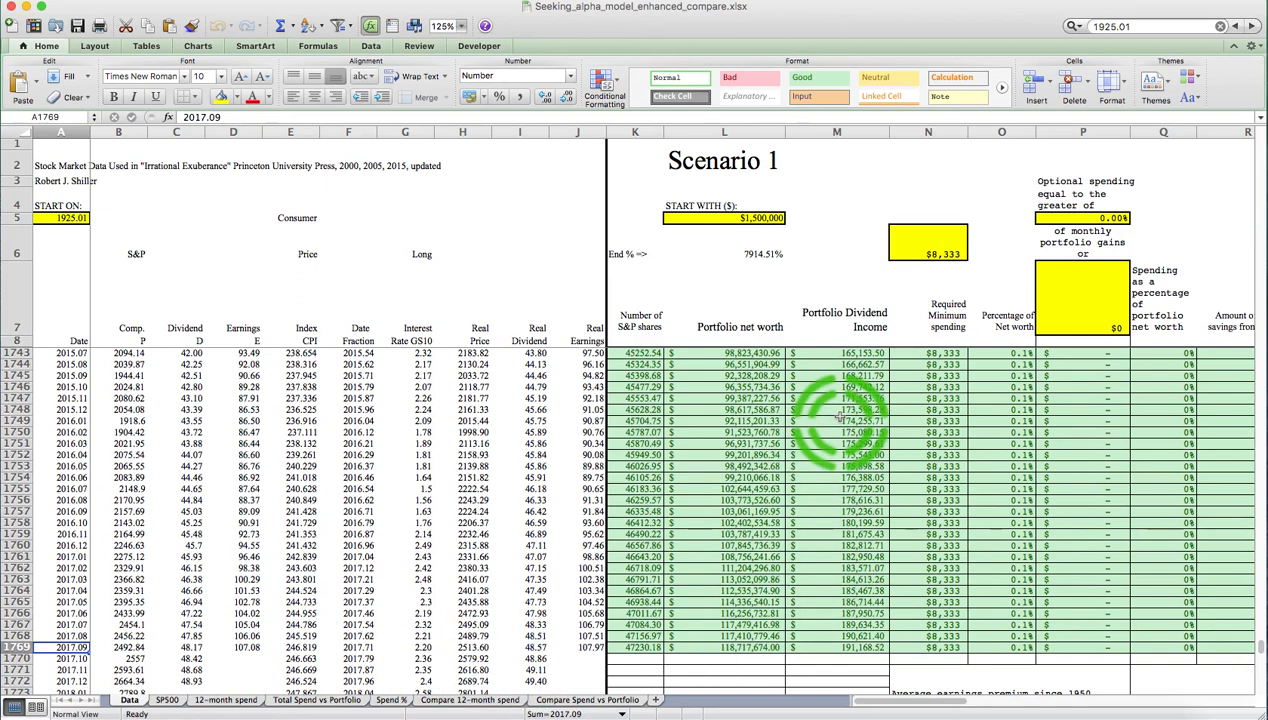
Step: Set Scenario 1's required minimum monthly spending in N6 to 0
{"action": "left_click", "coordinate": [933, 254]}
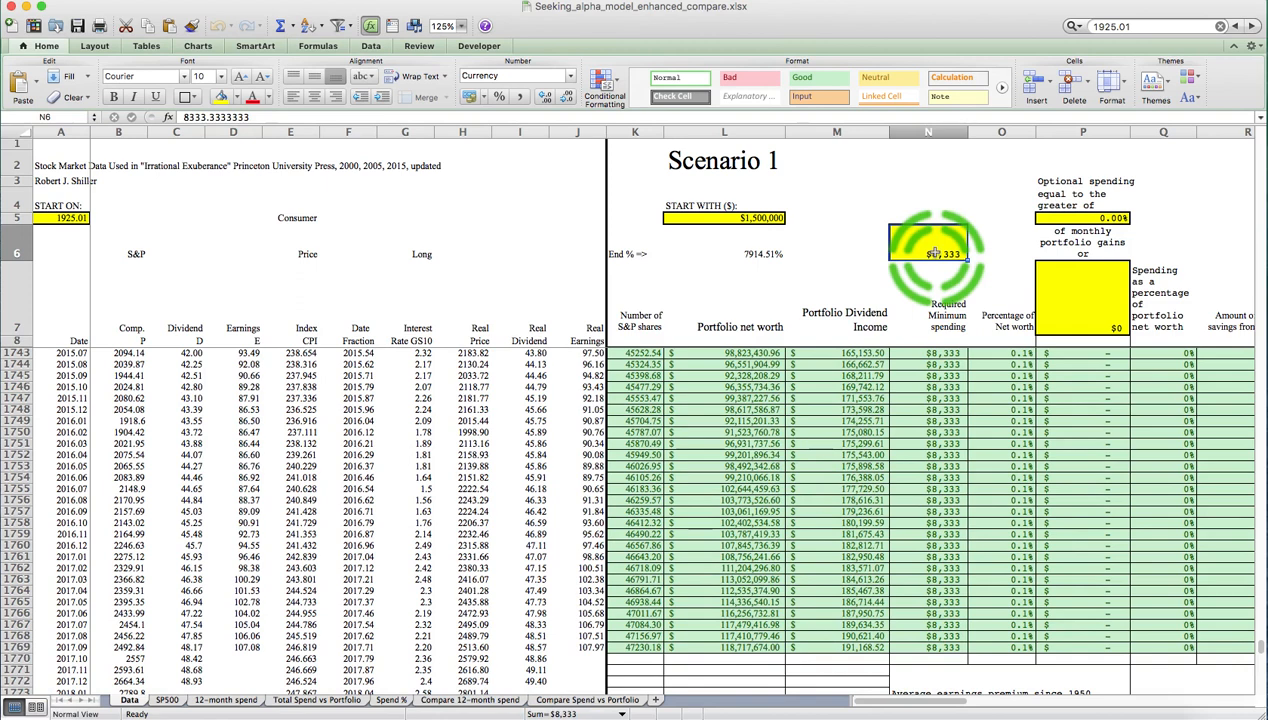
{"action": "type", "text": "0"}
{"action": "key", "text": "Return"}
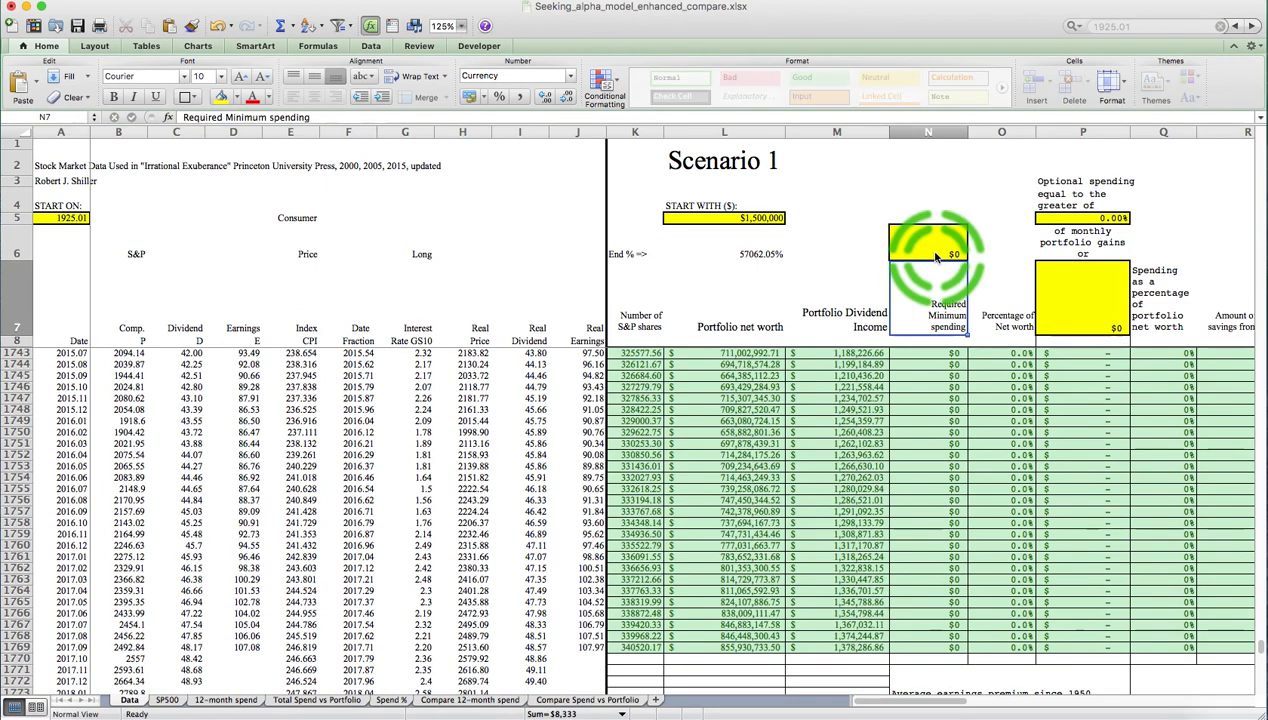
Step: Set Scenario 1's required minimum monthly spending in N6 to 10000
{"action": "left_click", "coordinate": [935, 256]}
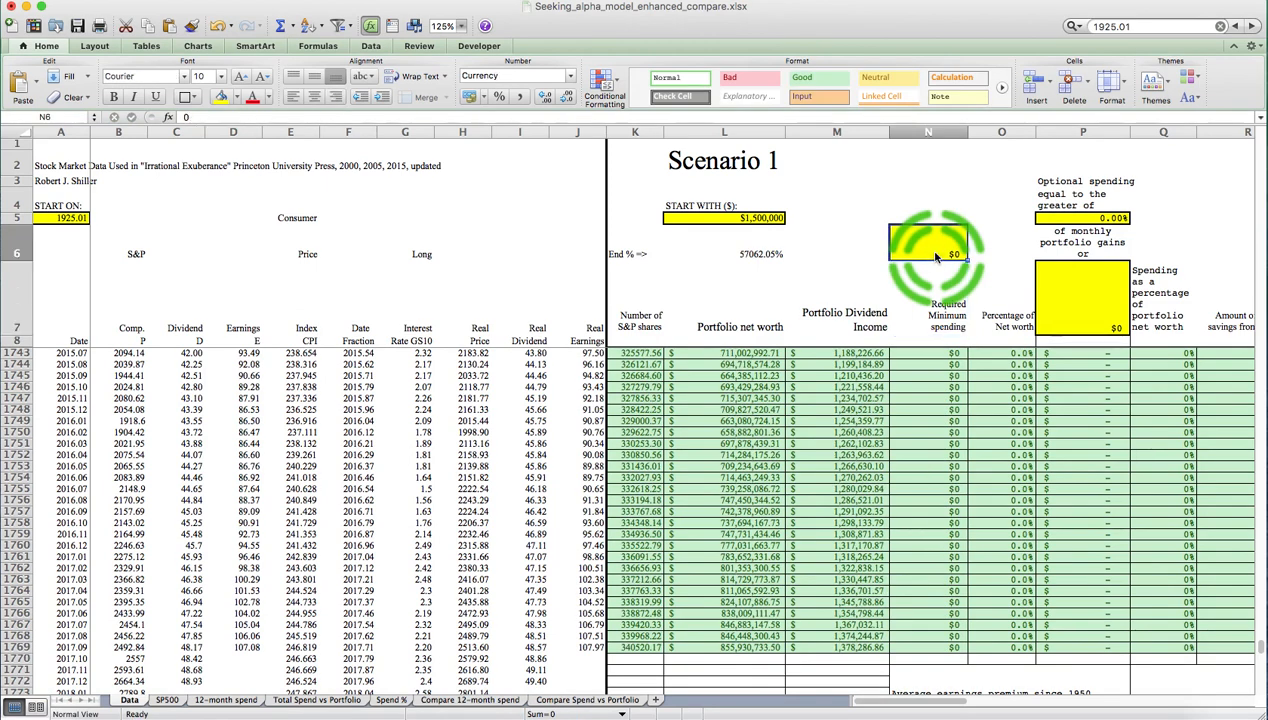
{"action": "type", "text": "10,00"}
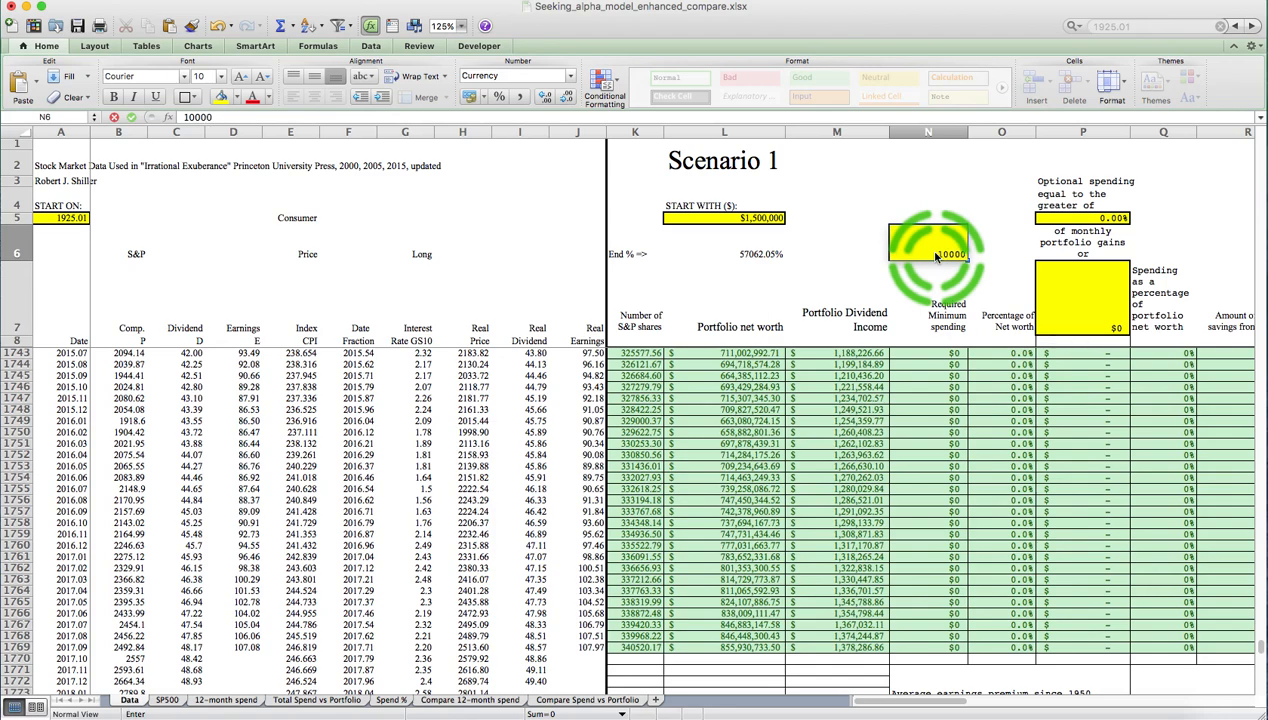
{"action": "type", "text": "0"}
{"action": "key", "text": "Return"}
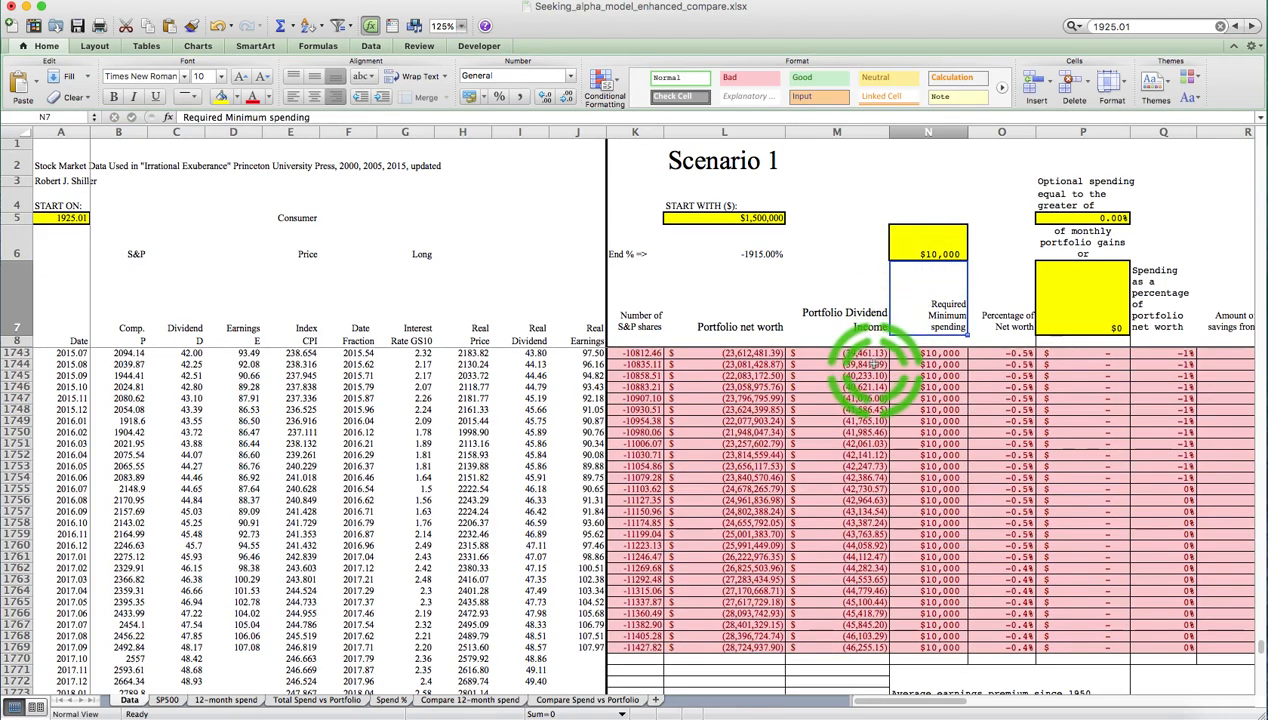
{"action": "left_click", "coordinate": [905, 240]}
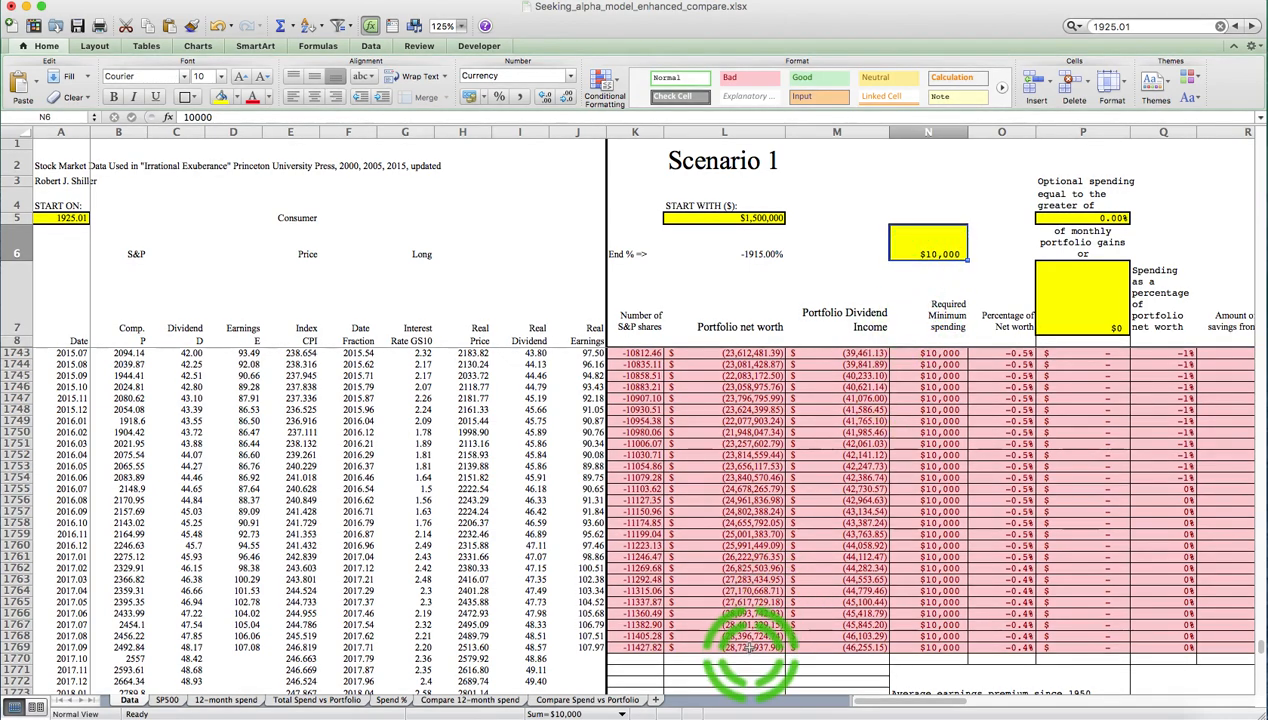
Step: Run Goal Seek to bring the final net worth in L1769 to 1500000 by changing N6, and keep the solution
{"action": "left_click", "coordinate": [750, 648]}
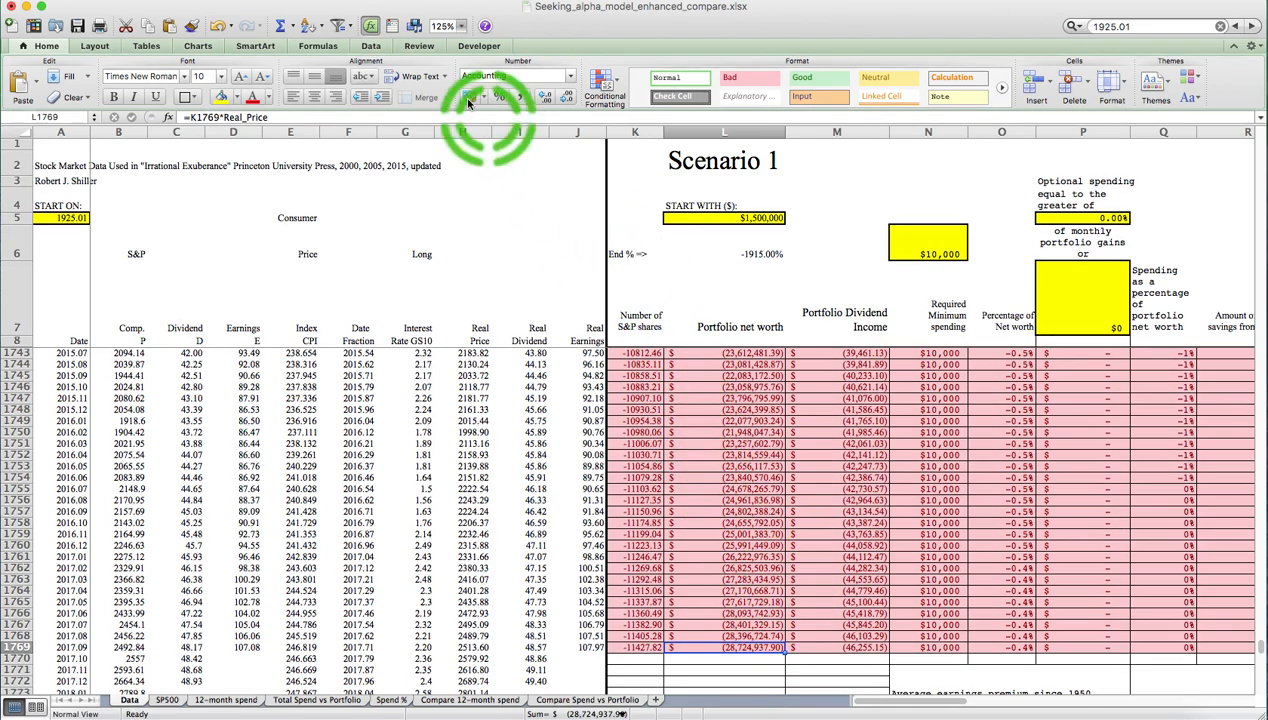
{"action": "left_click", "coordinate": [370, 46]}
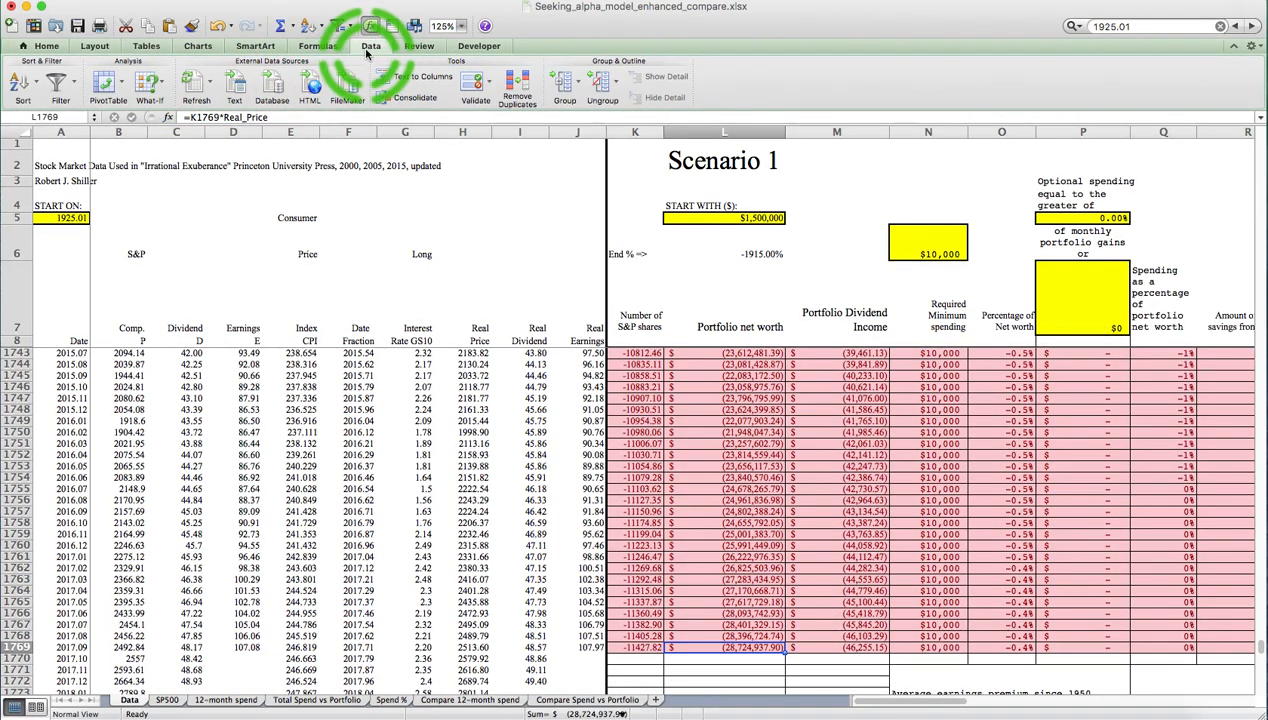
{"action": "left_click", "coordinate": [164, 86]}
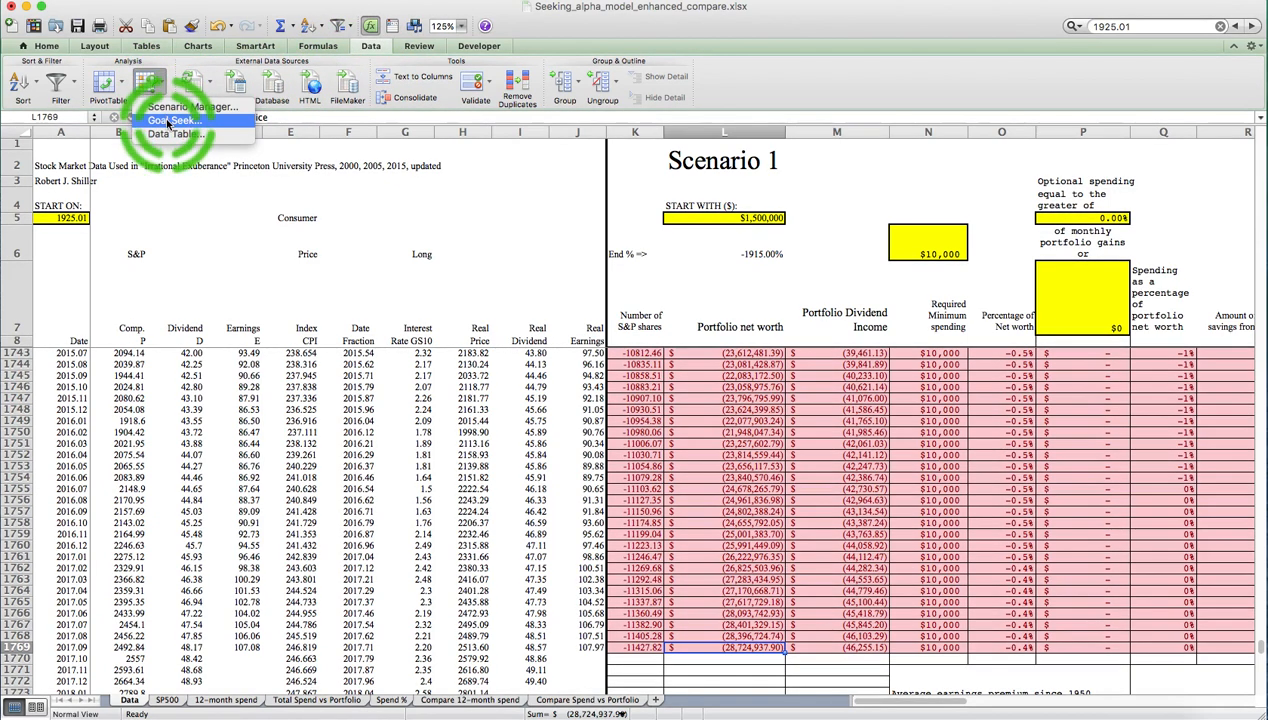
{"action": "left_click", "coordinate": [170, 120]}
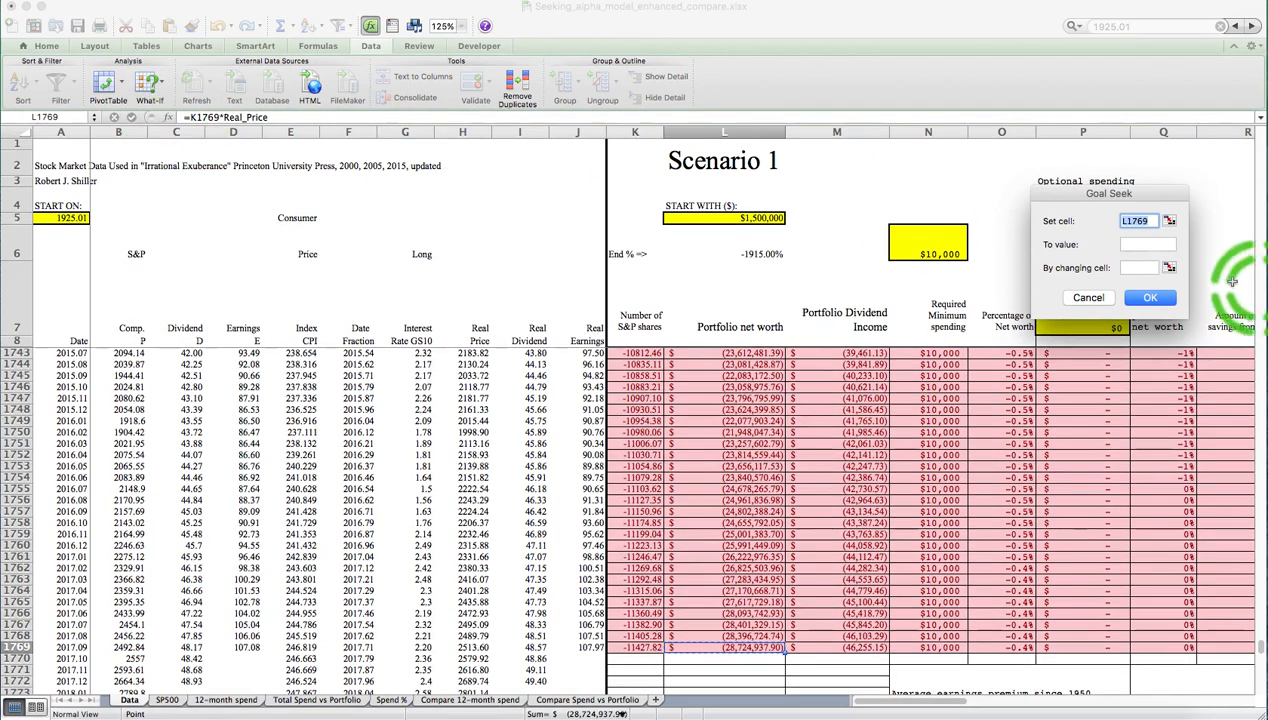
{"action": "left_click", "coordinate": [1140, 246]}
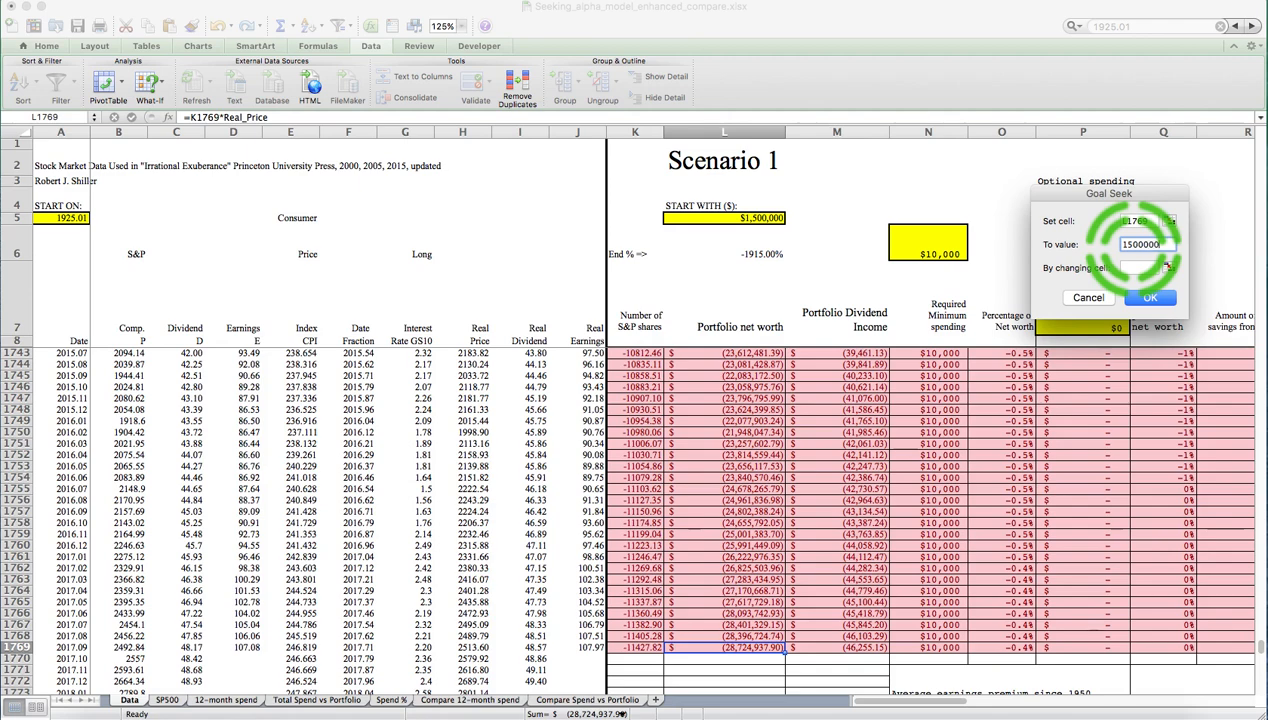
{"action": "left_click", "coordinate": [1136, 268]}
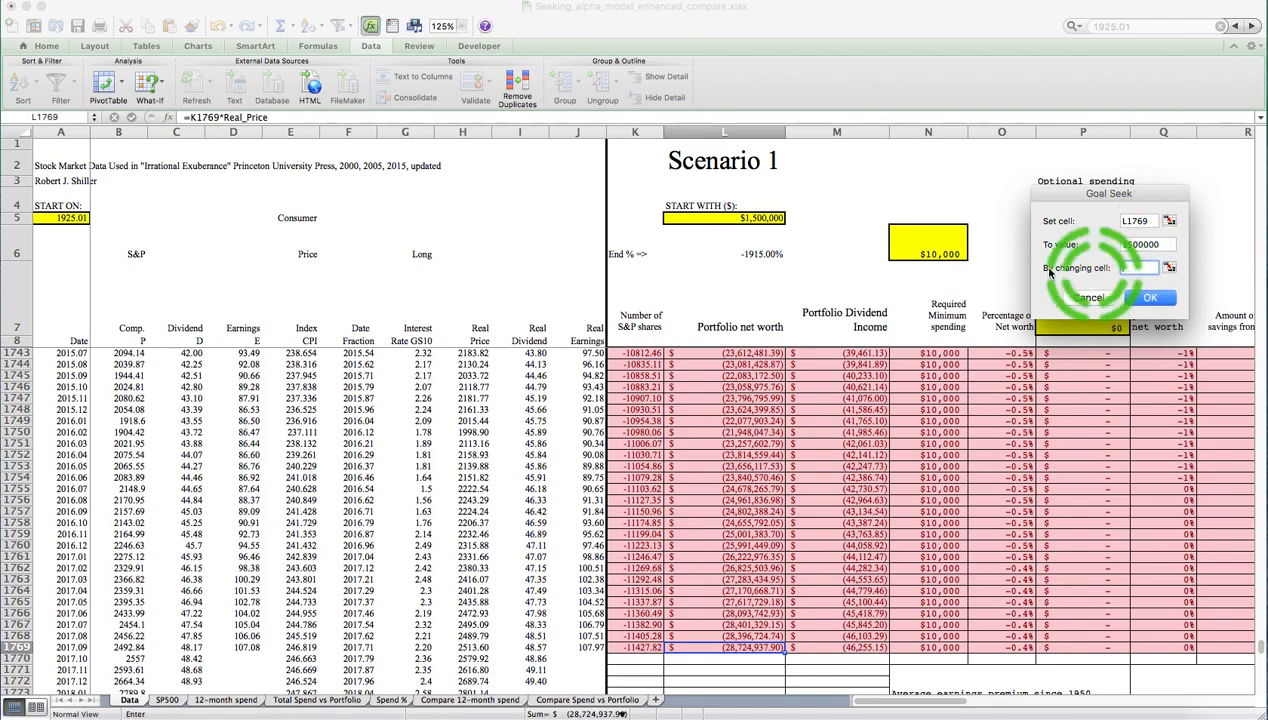
{"action": "left_click", "coordinate": [953, 258]}
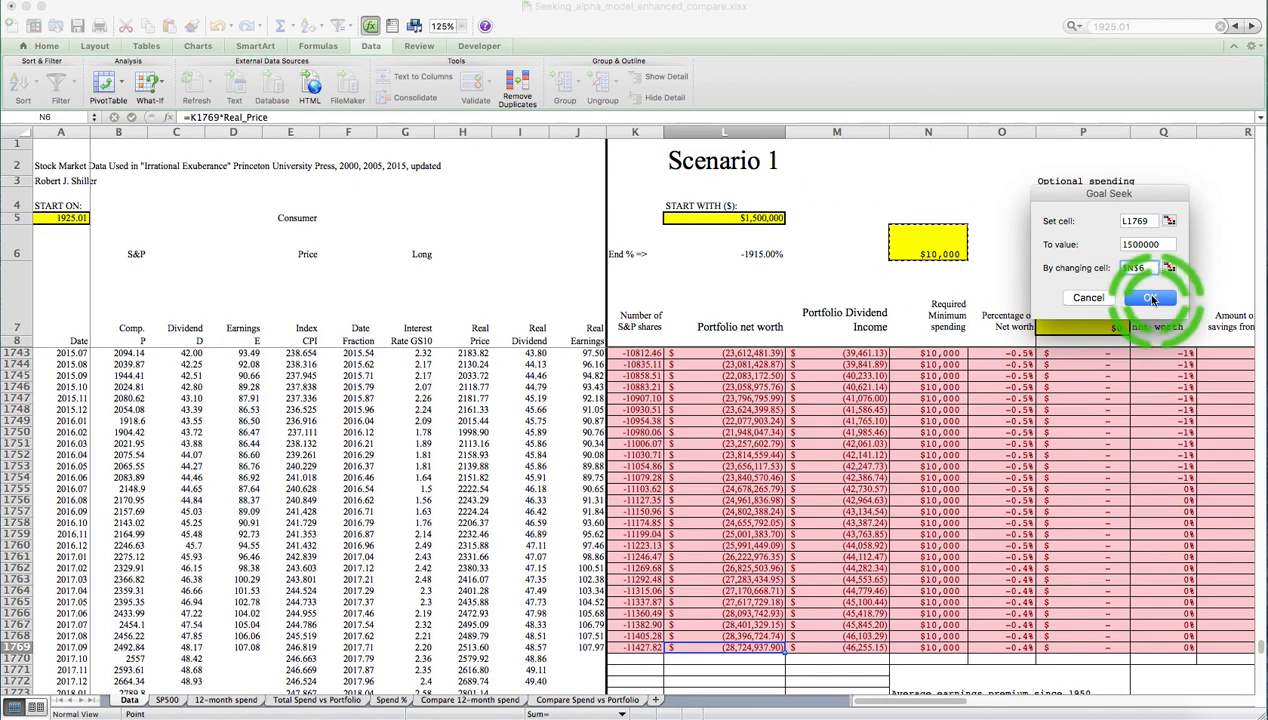
{"action": "left_click", "coordinate": [1150, 297]}
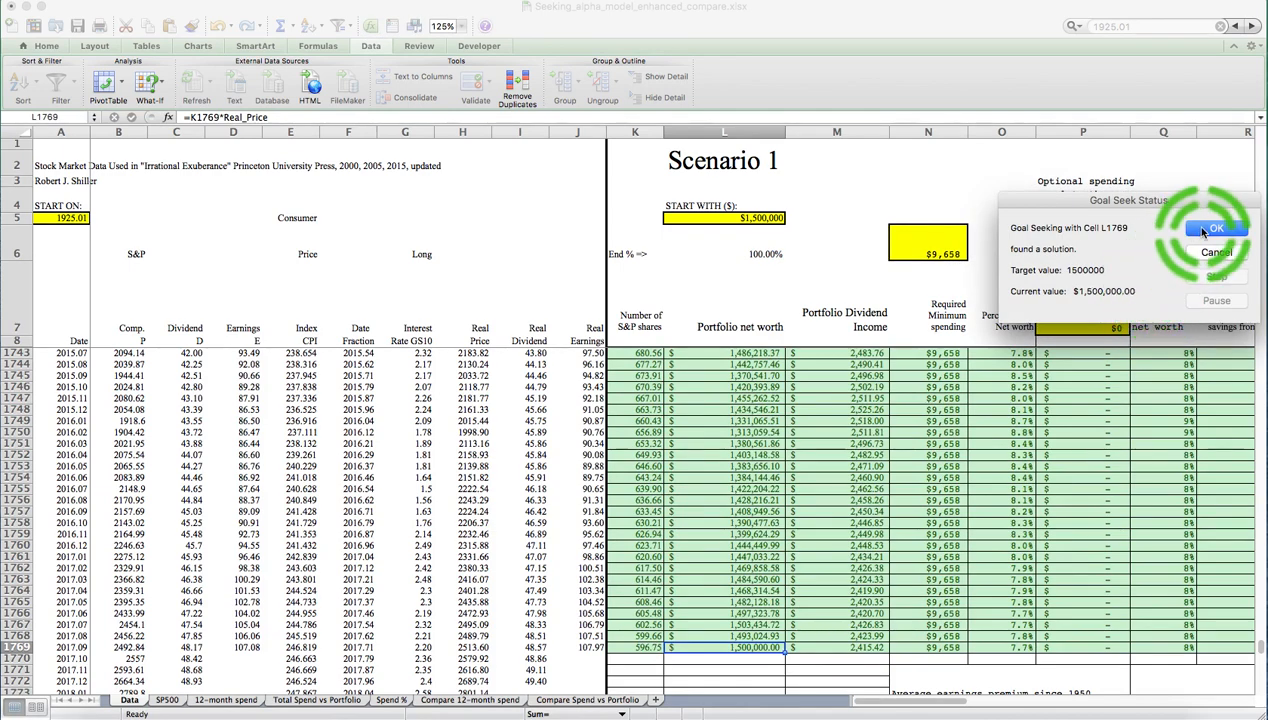
{"action": "left_click", "coordinate": [1210, 230]}
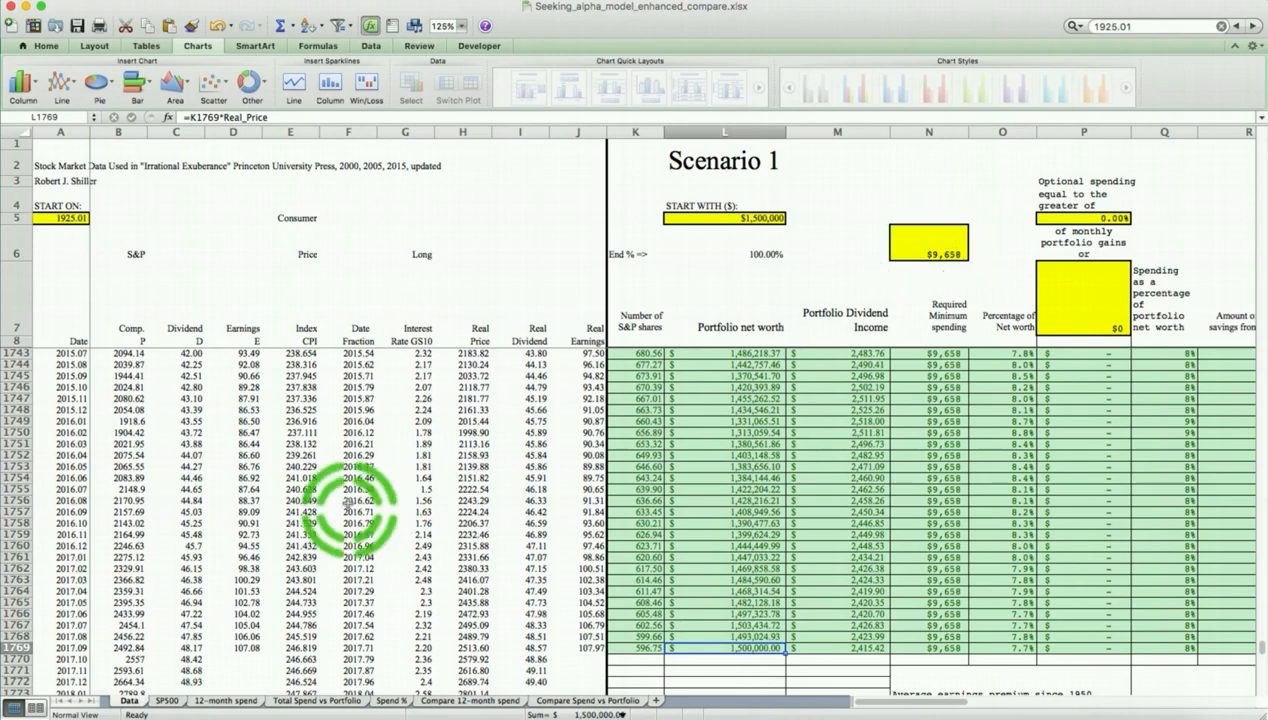
Step: Examine the 12-month spend chart and the Total Spend vs Portfolio chart
{"action": "left_click", "coordinate": [211, 702]}
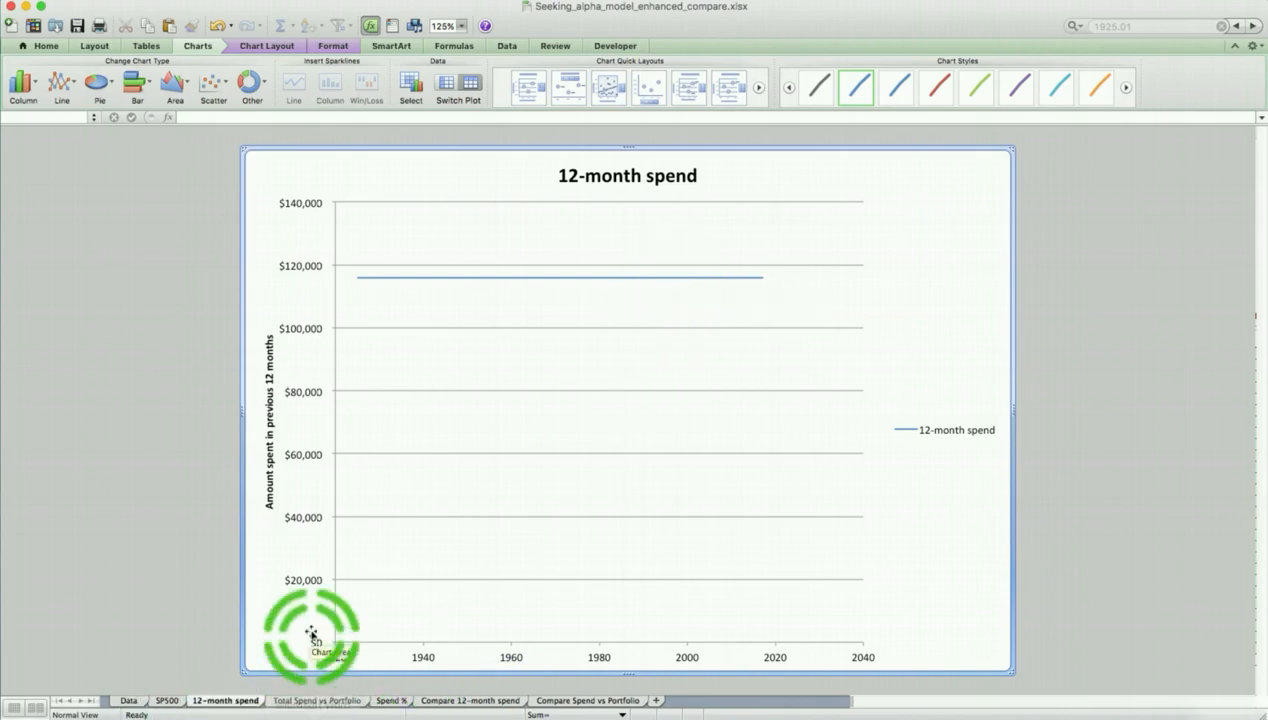
{"action": "left_click", "coordinate": [316, 703]}
{"action": "left_click", "coordinate": [466, 508]}
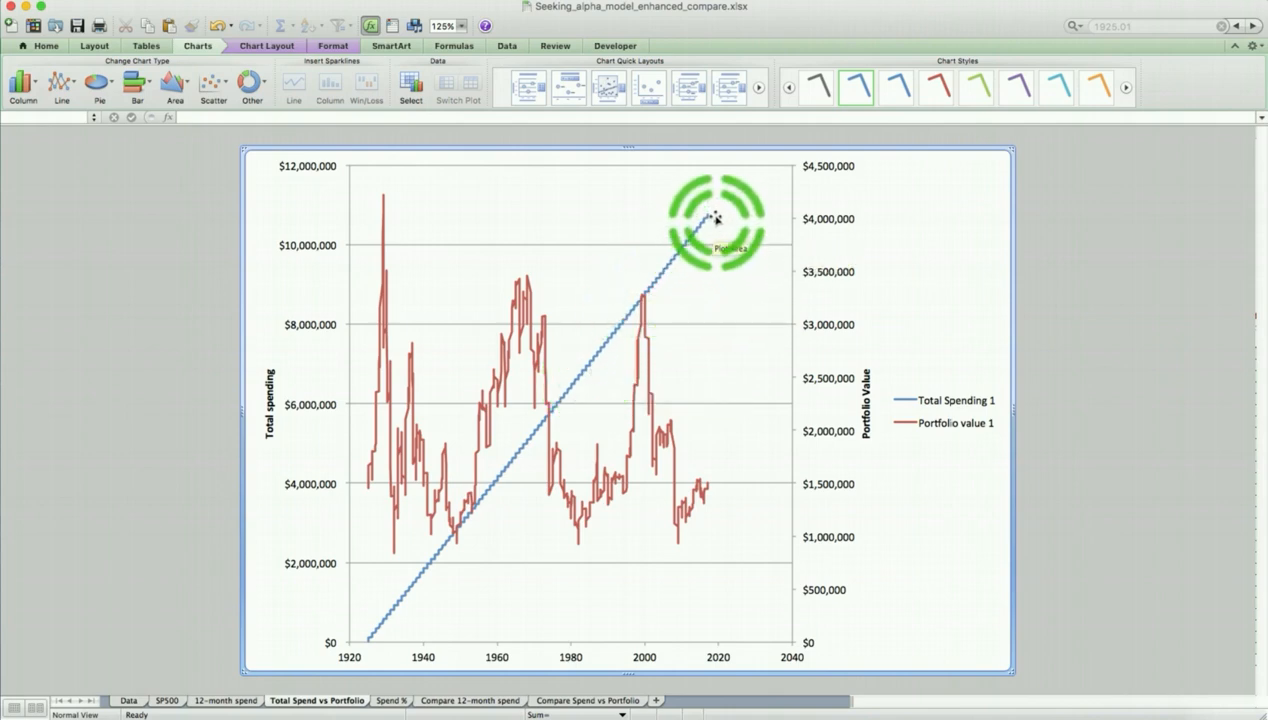
{"action": "mouse_move", "coordinate": [710, 216]}
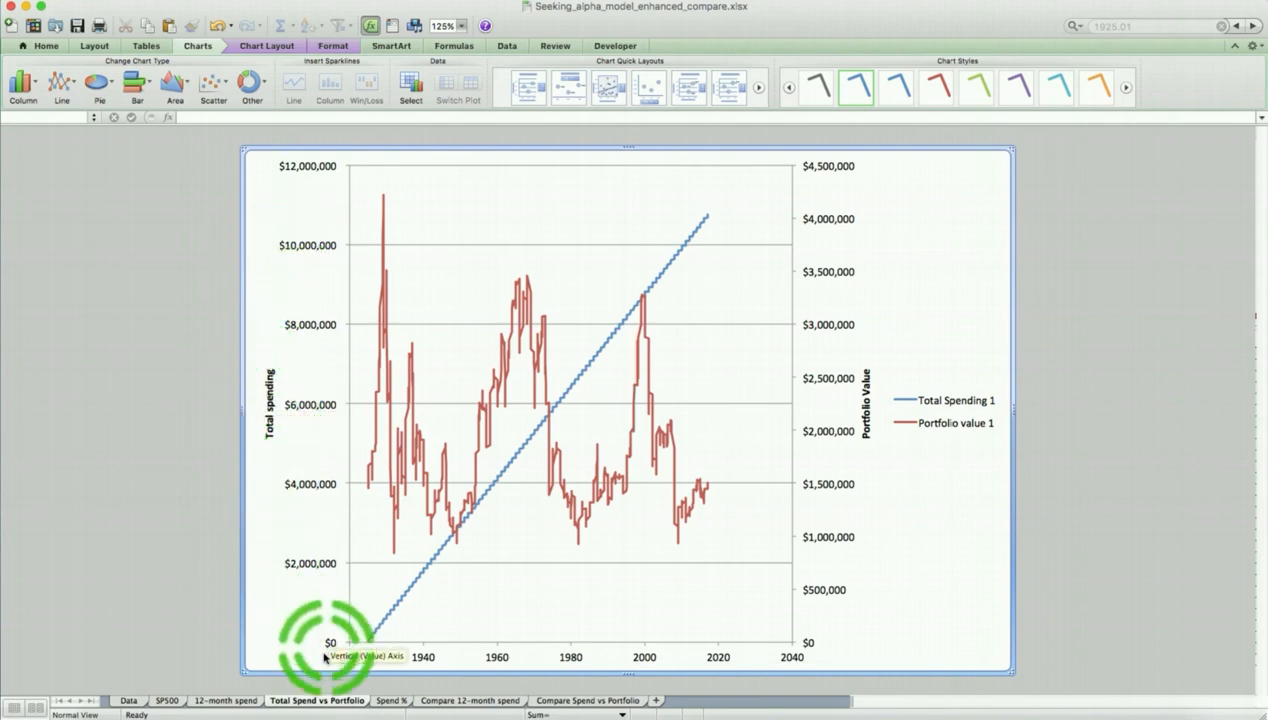
Step: Examine the SP500 and Spend % charts and return to the Data sheet
{"action": "left_click", "coordinate": [167, 701]}
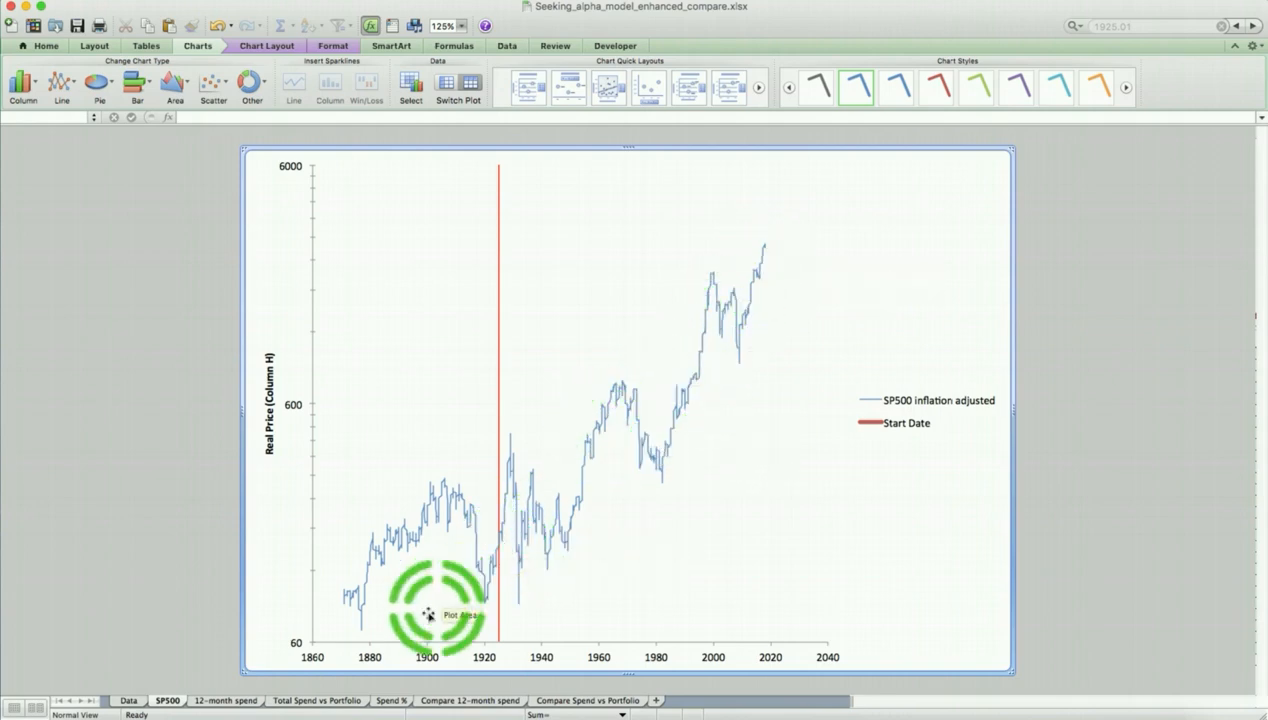
{"action": "left_click", "coordinate": [388, 701]}
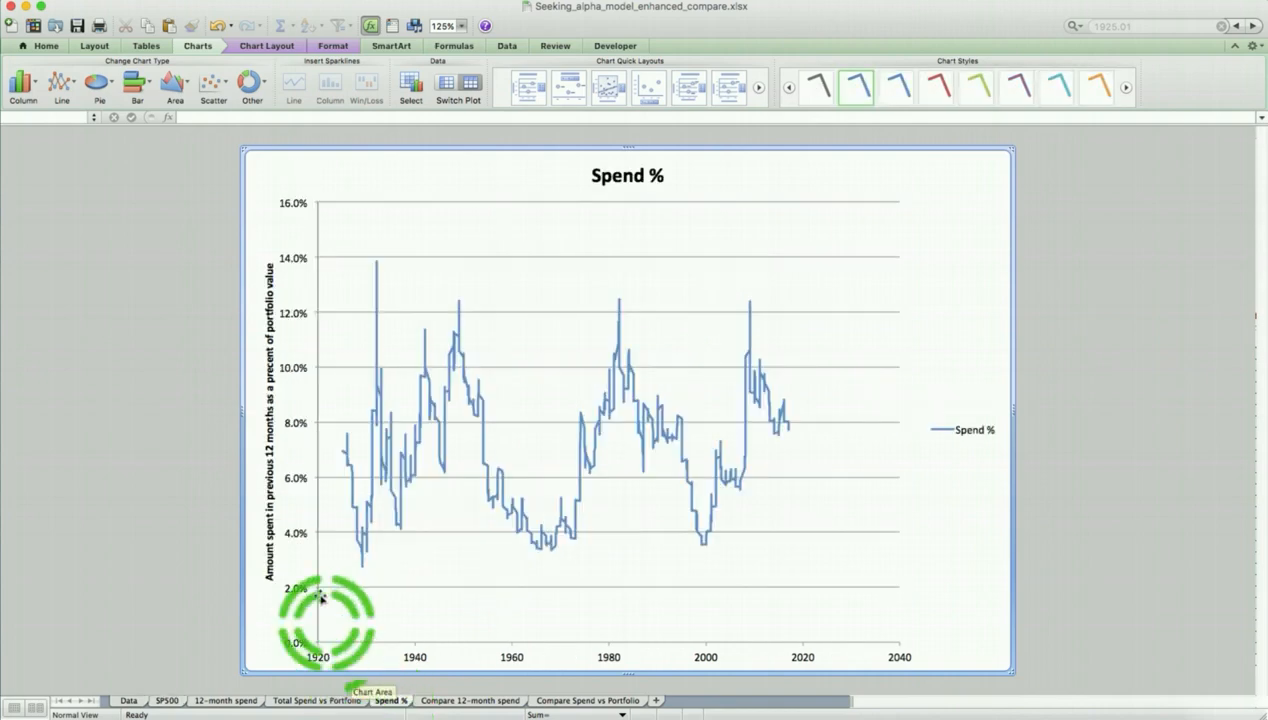
{"action": "mouse_move", "coordinate": [341, 456]}
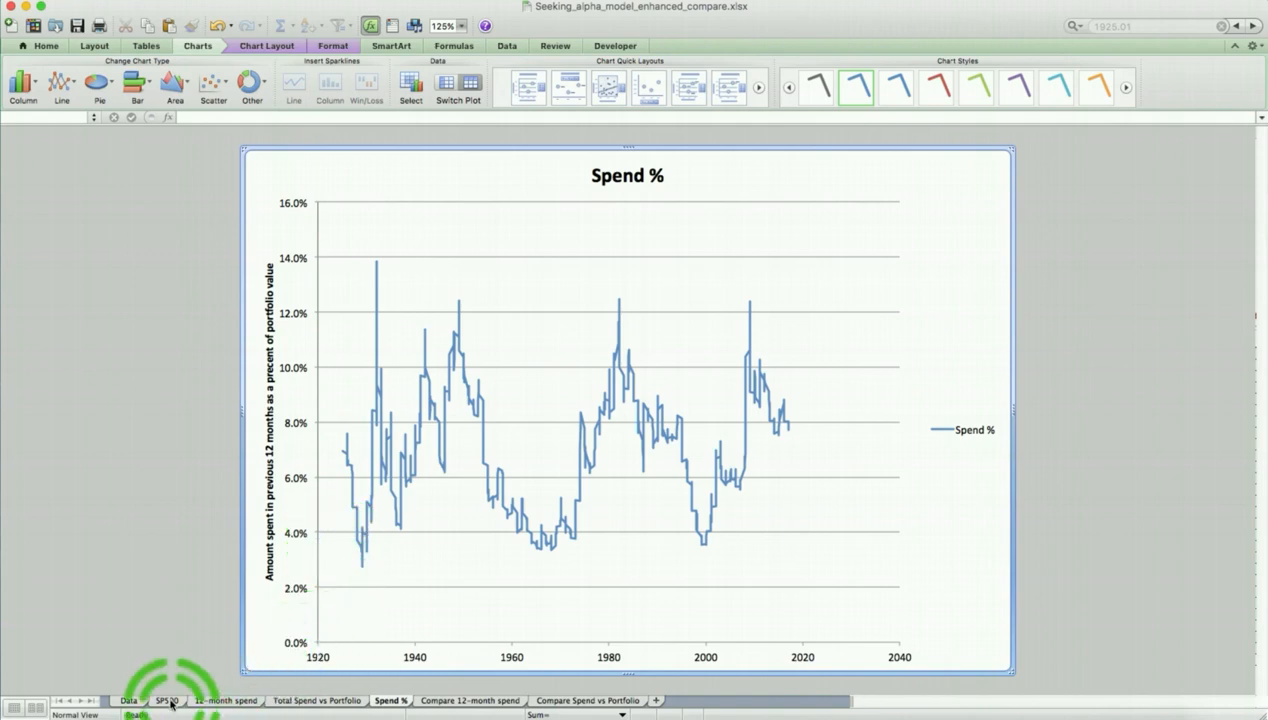
{"action": "left_click", "coordinate": [133, 704]}
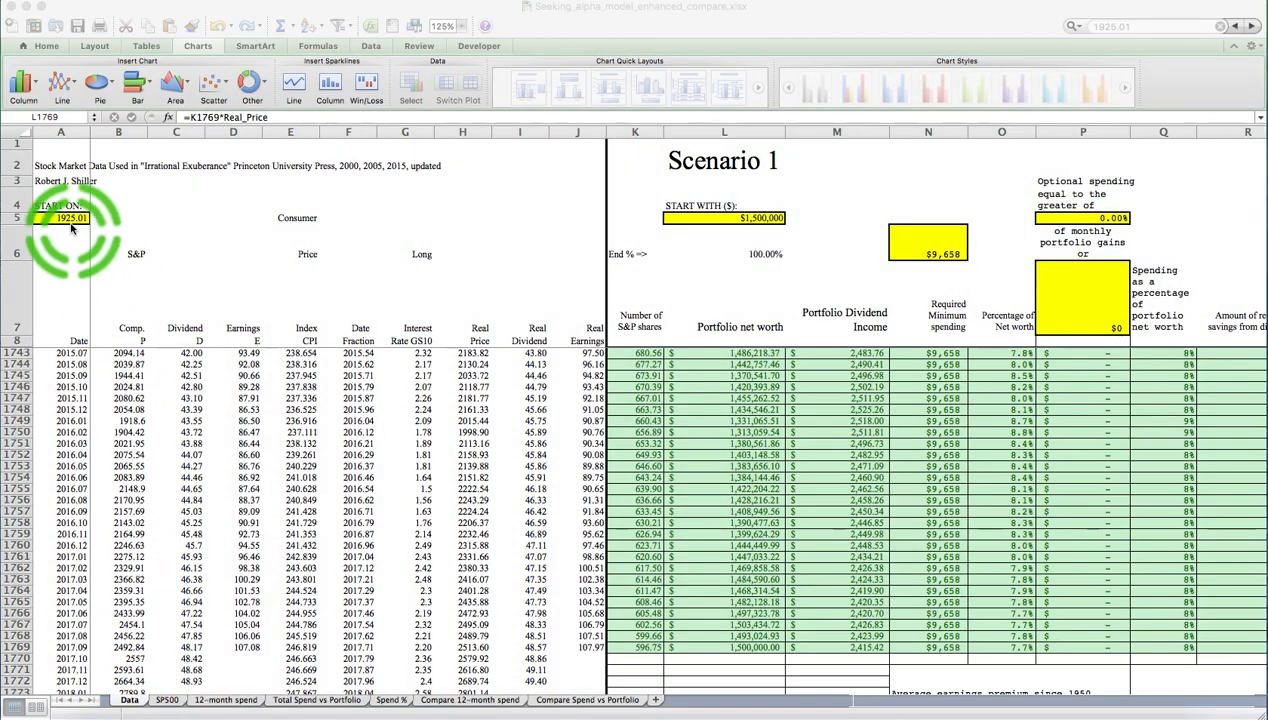
Step: Set the model's start date in A5 to 1965.01
{"action": "left_click", "coordinate": [63, 224]}
{"action": "left_click", "coordinate": [63, 224]}
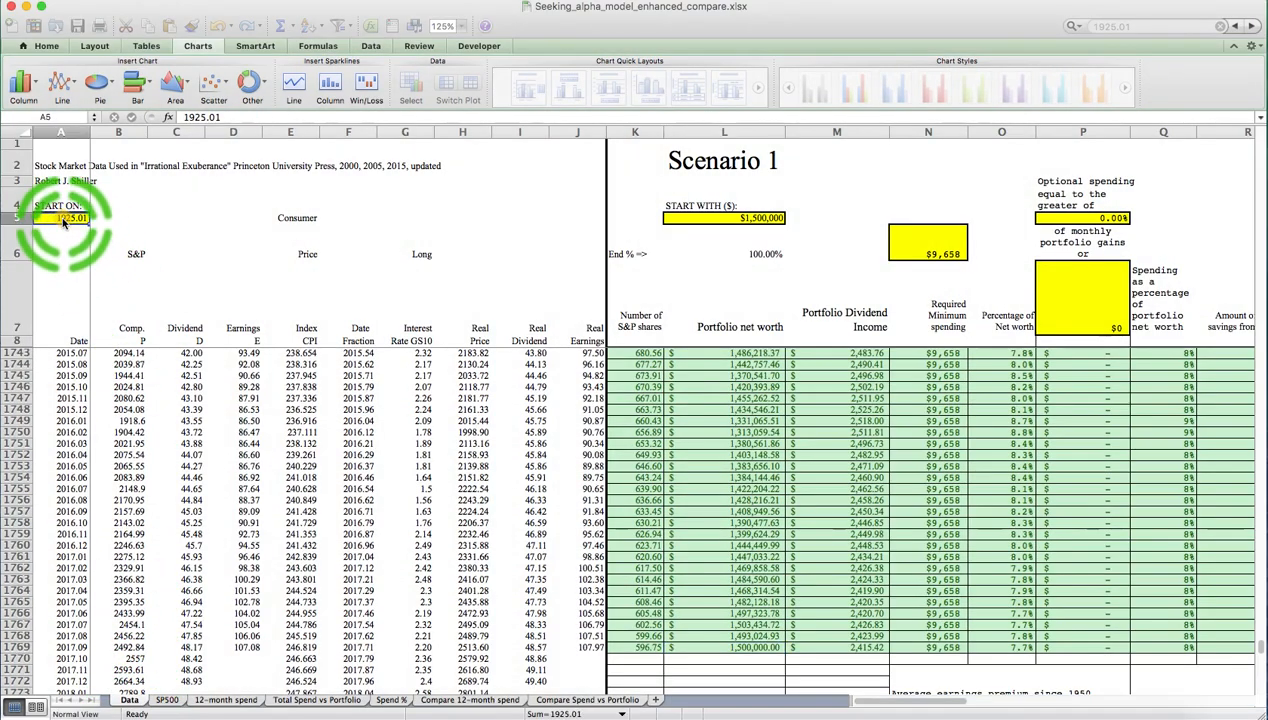
{"action": "left_click", "coordinate": [201, 118]}
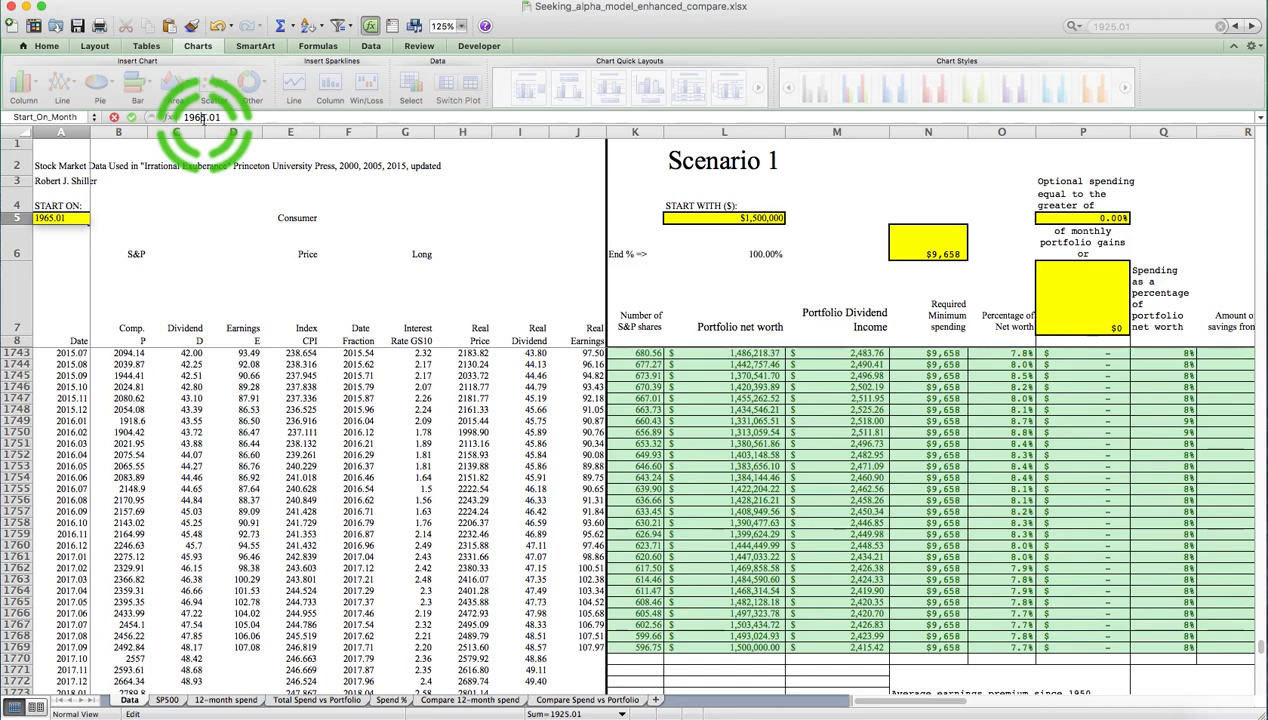
{"action": "type", "text": "6"}
{"action": "key", "text": "Return"}
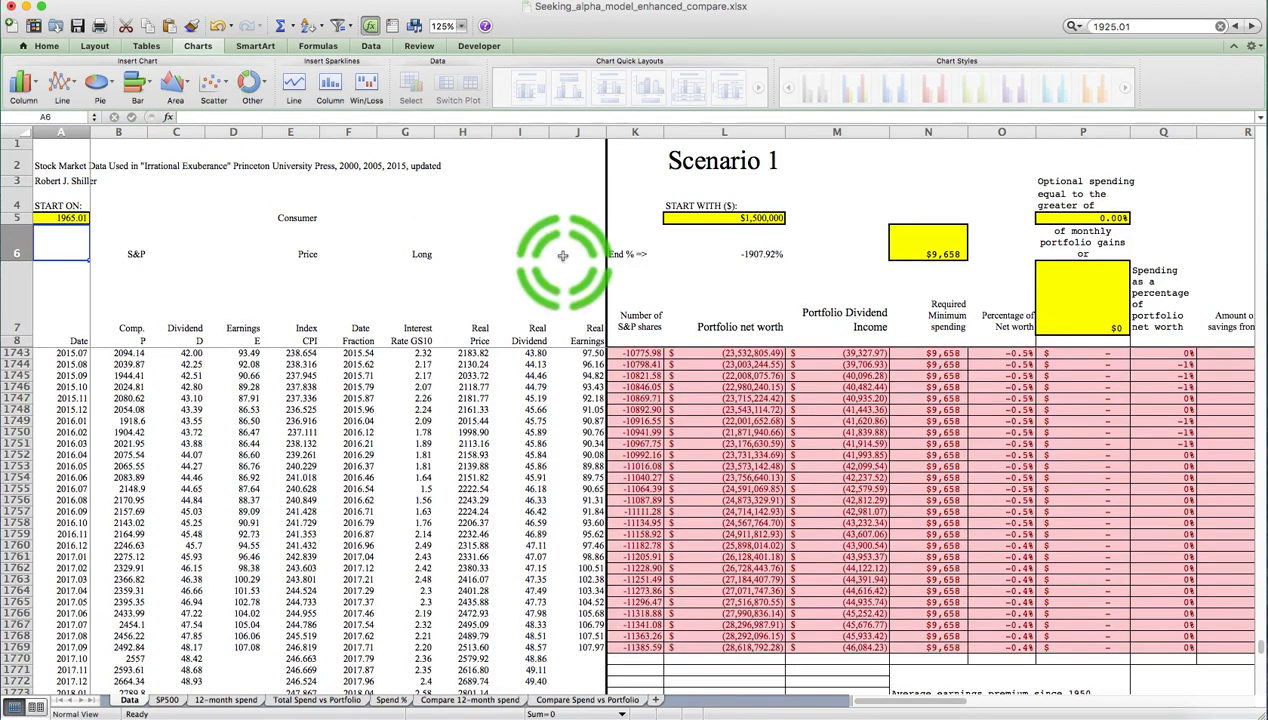
Step: Run Goal Seek to bring Scenario 1's ending percentage in L6 to 100% by changing N6, and keep the solution
{"action": "left_click", "coordinate": [933, 253]}
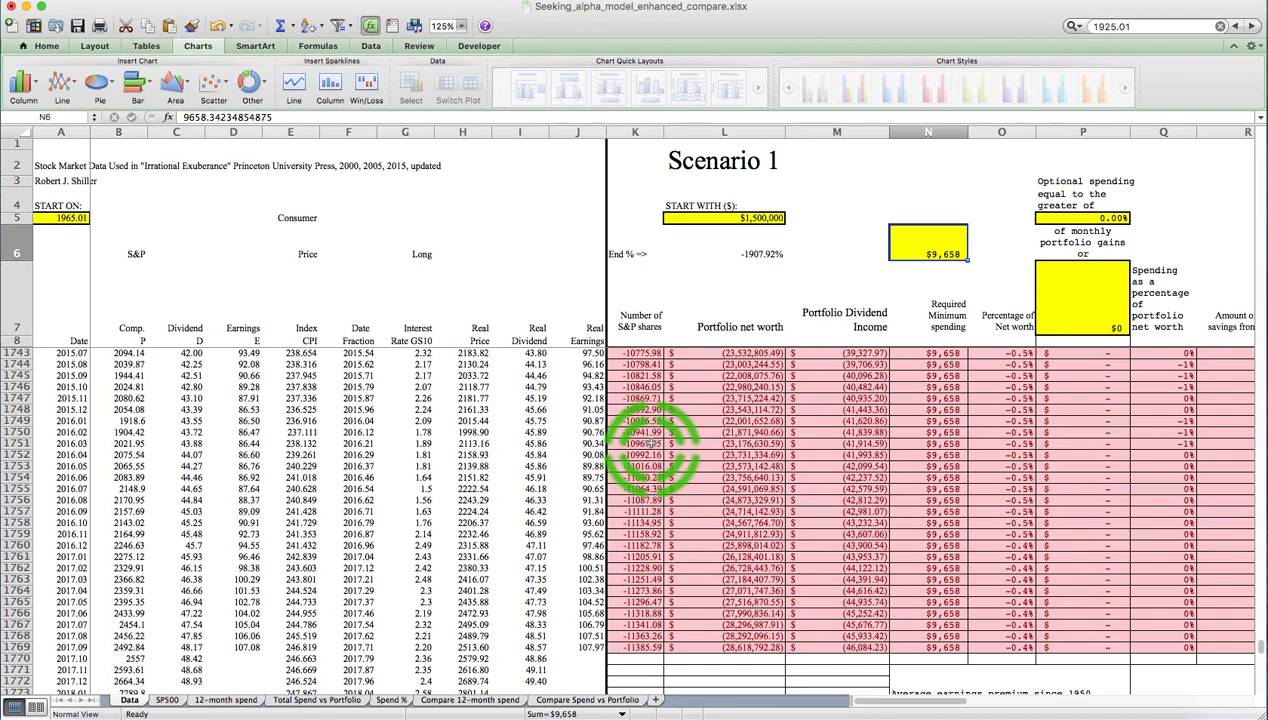
{"action": "left_click", "coordinate": [760, 254]}
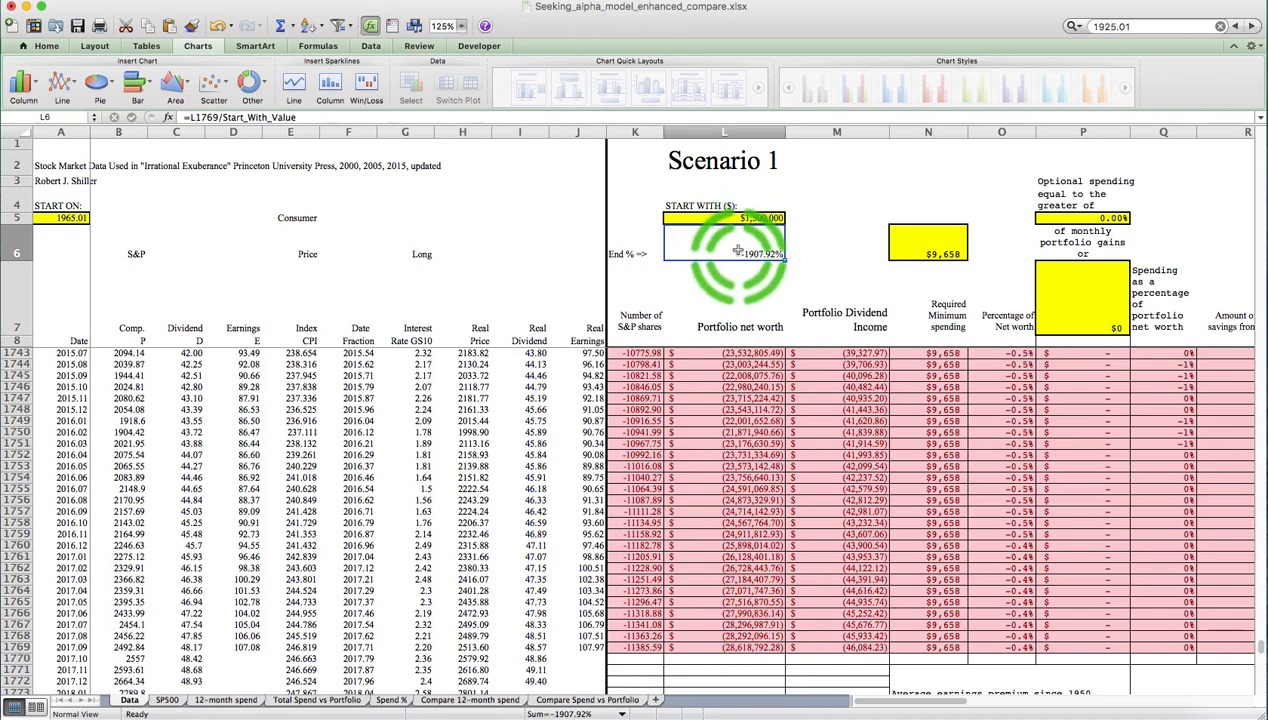
{"action": "left_click", "coordinate": [370, 46]}
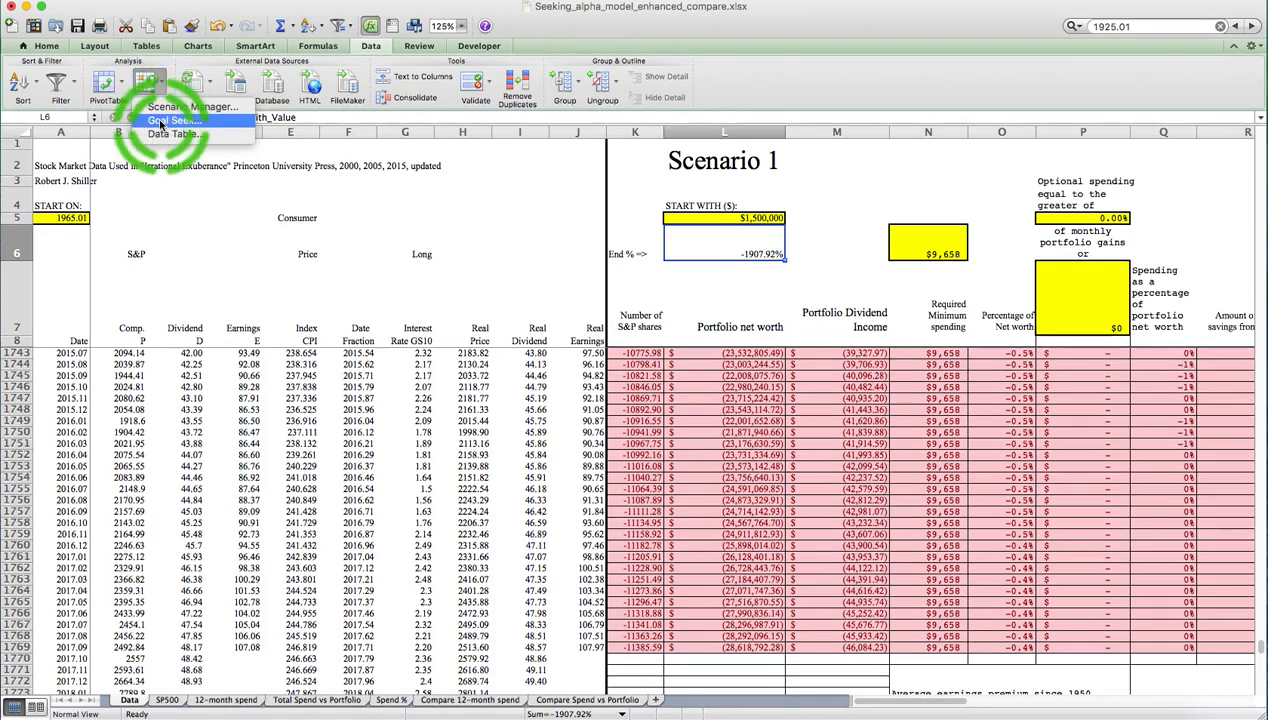
{"action": "left_click", "coordinate": [160, 124]}
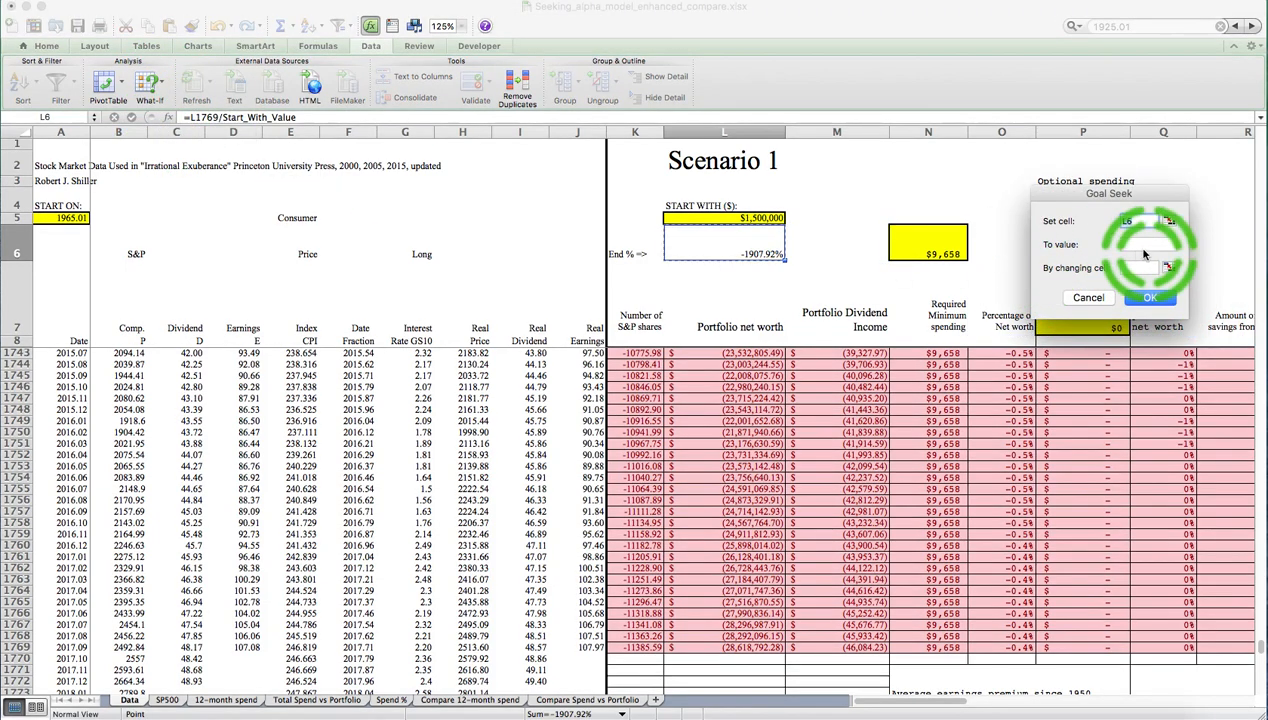
{"action": "left_click", "coordinate": [1130, 244]}
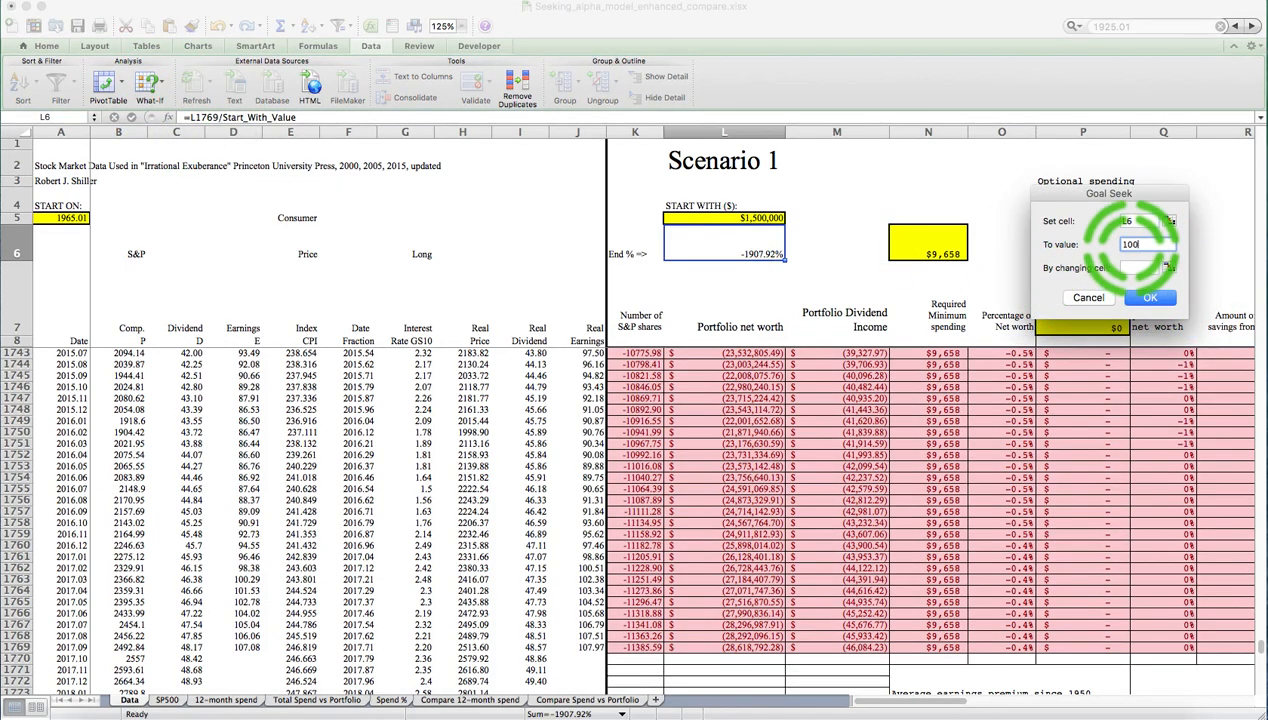
{"action": "left_click", "coordinate": [1140, 268]}
{"action": "left_click", "coordinate": [940, 245]}
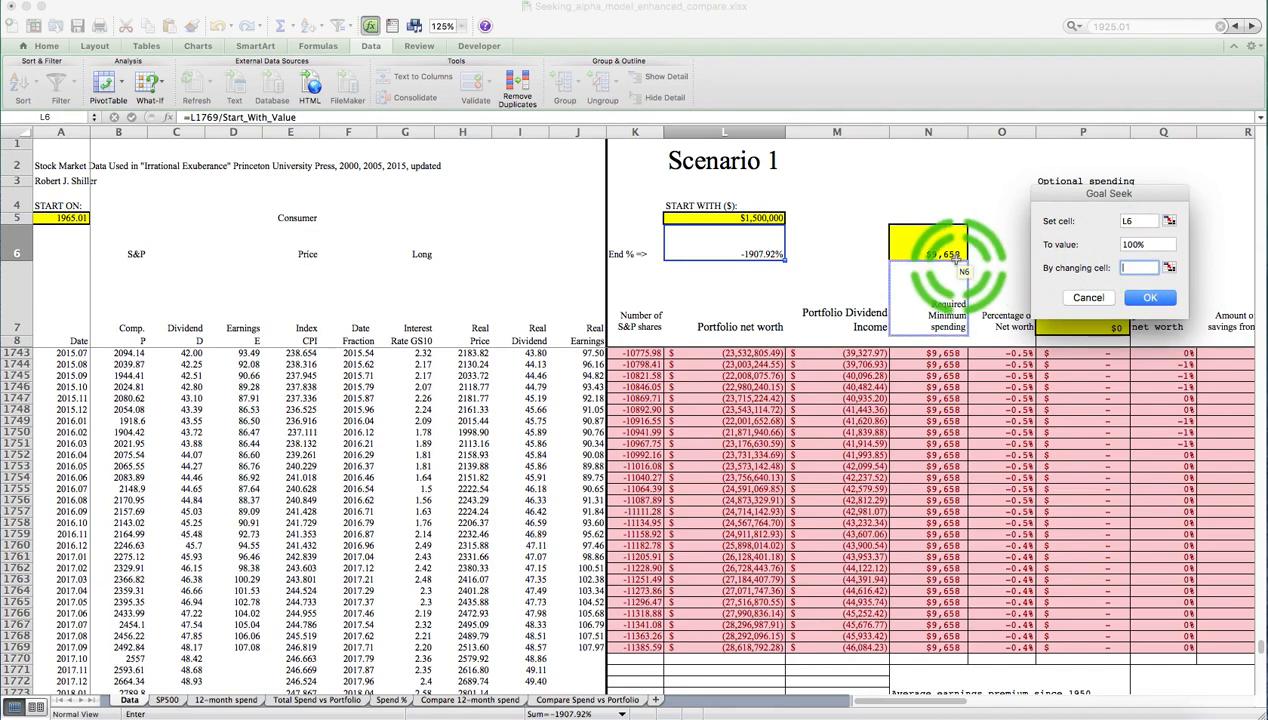
{"action": "left_click", "coordinate": [1152, 298]}
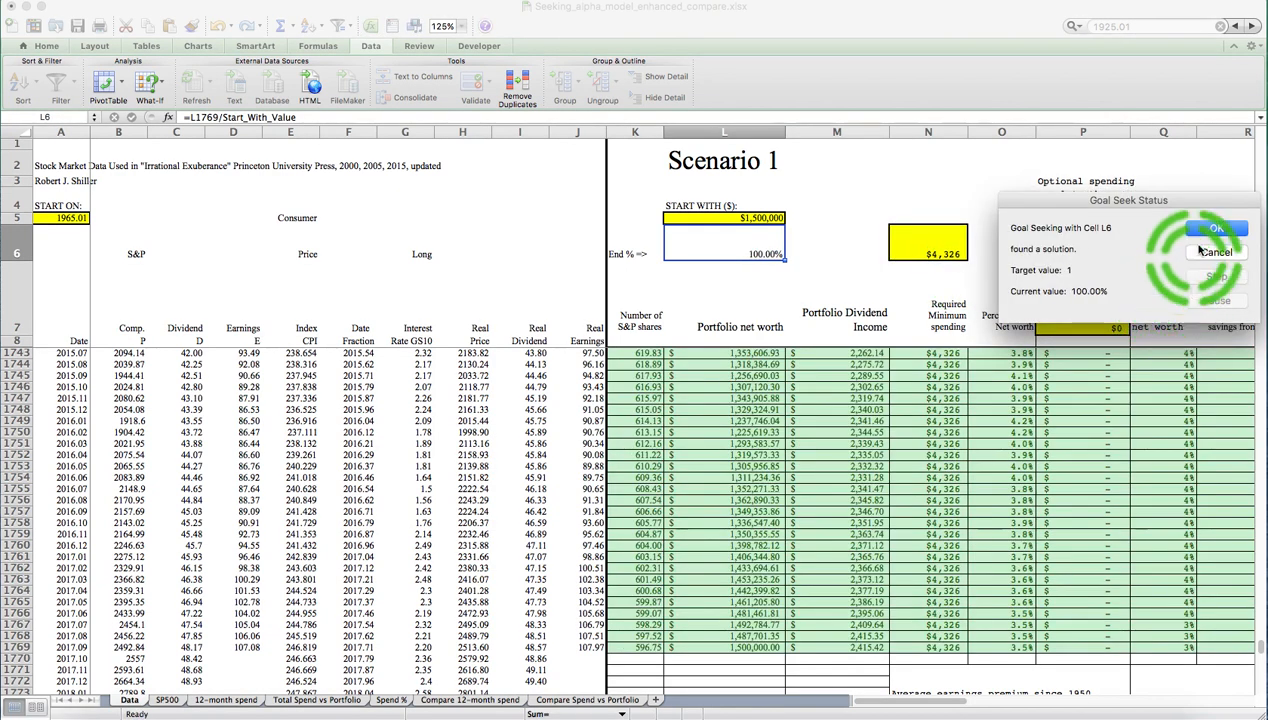
{"action": "left_click", "coordinate": [1215, 228]}
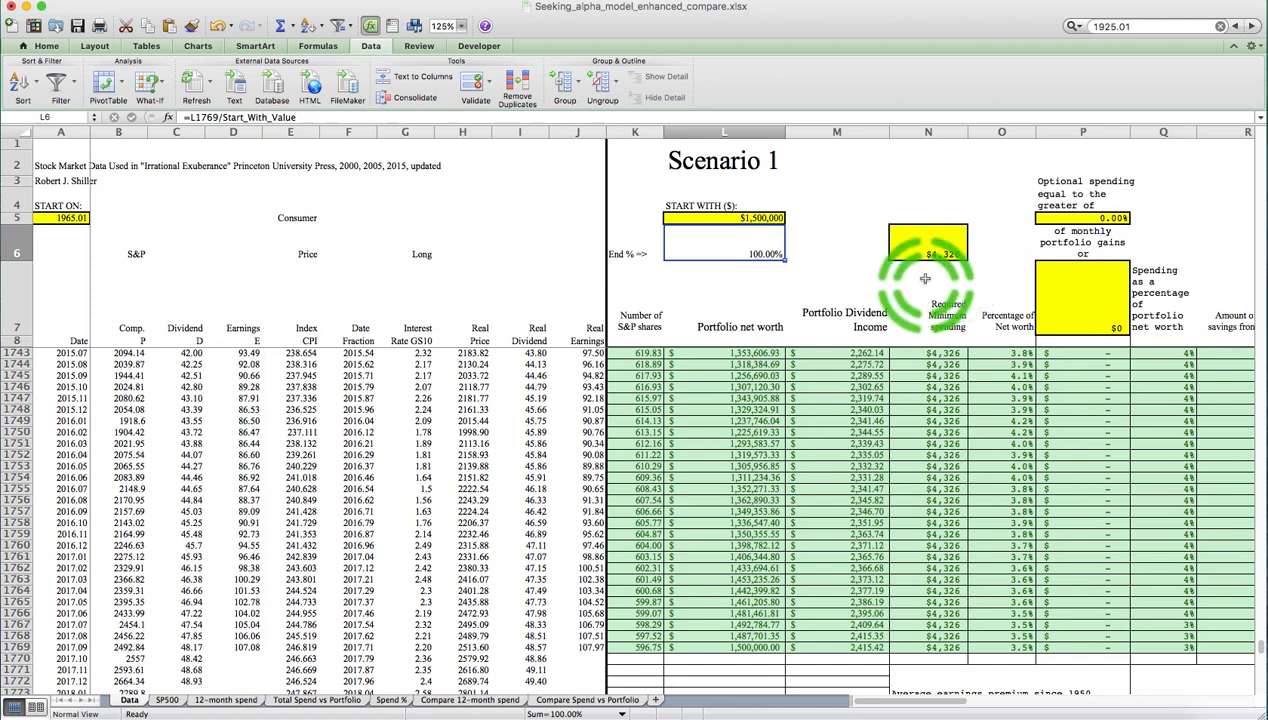
Step: Examine the SP500, 12-month spend, Total Spend vs Portfolio and Spend % charts for the 1965 start
{"action": "left_click", "coordinate": [178, 701]}
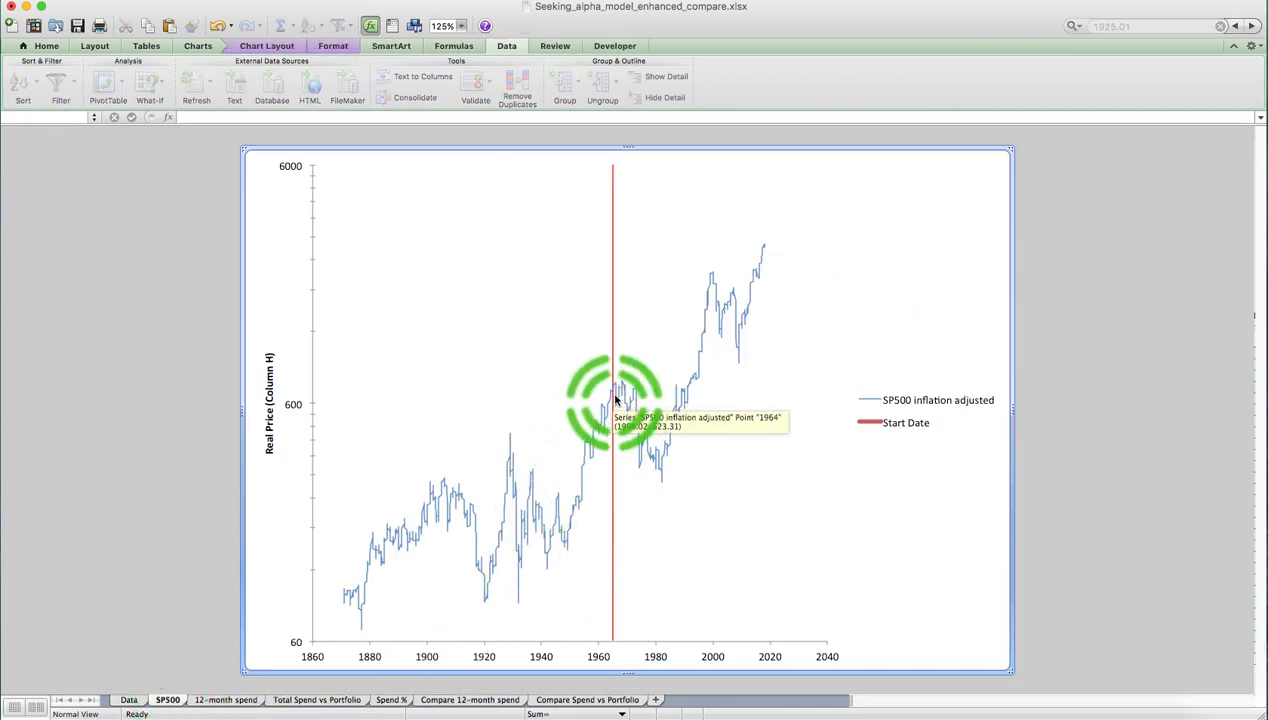
{"action": "left_click", "coordinate": [245, 703]}
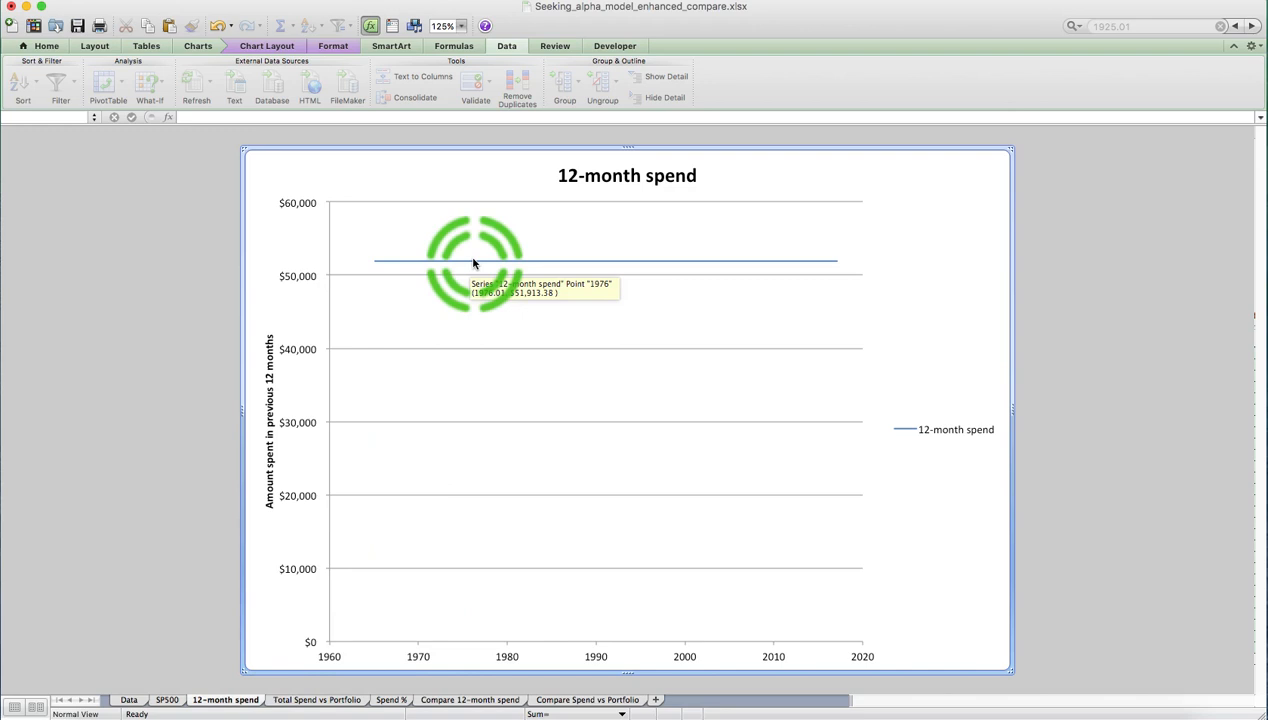
{"action": "left_click", "coordinate": [318, 700]}
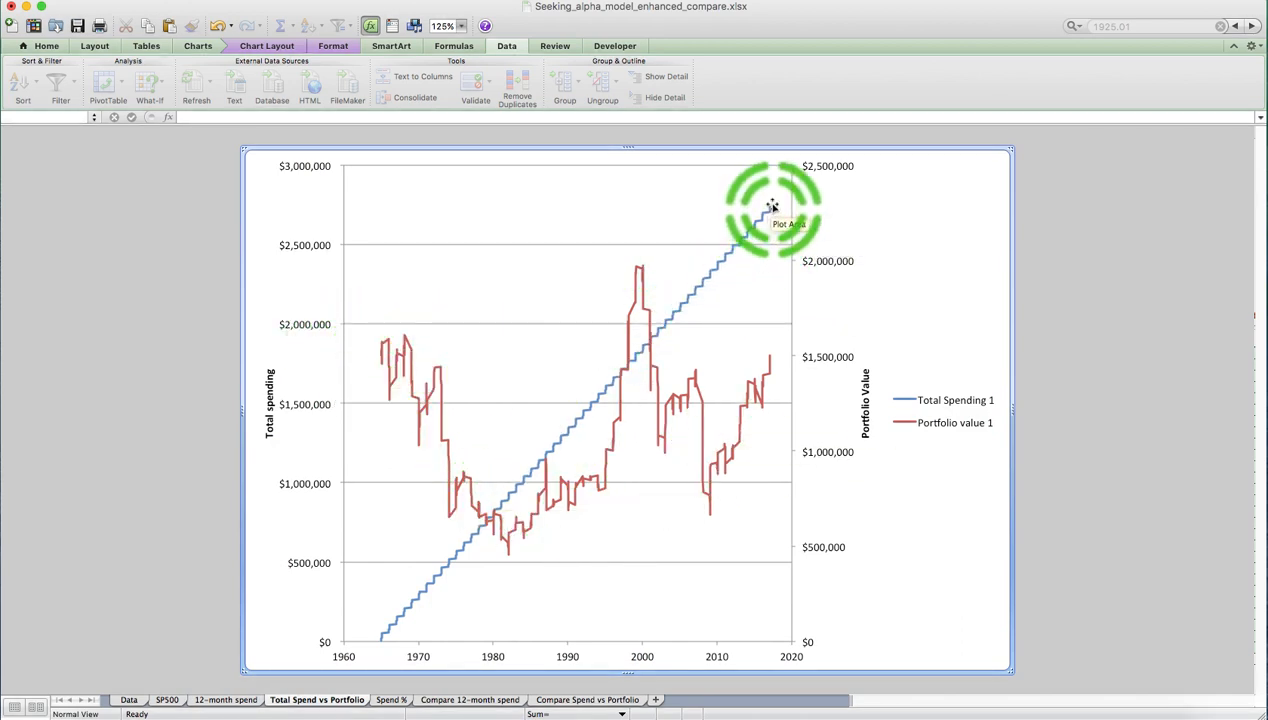
{"action": "mouse_move", "coordinate": [772, 211]}
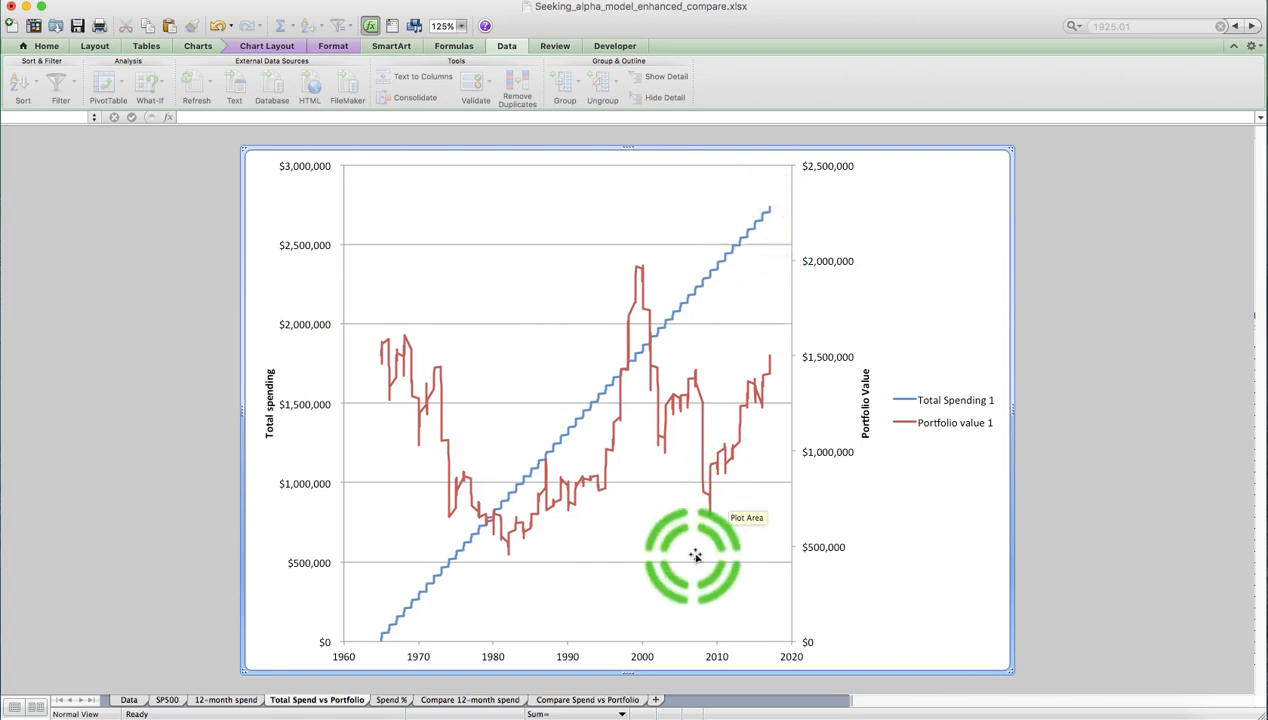
{"action": "left_click", "coordinate": [389, 700]}
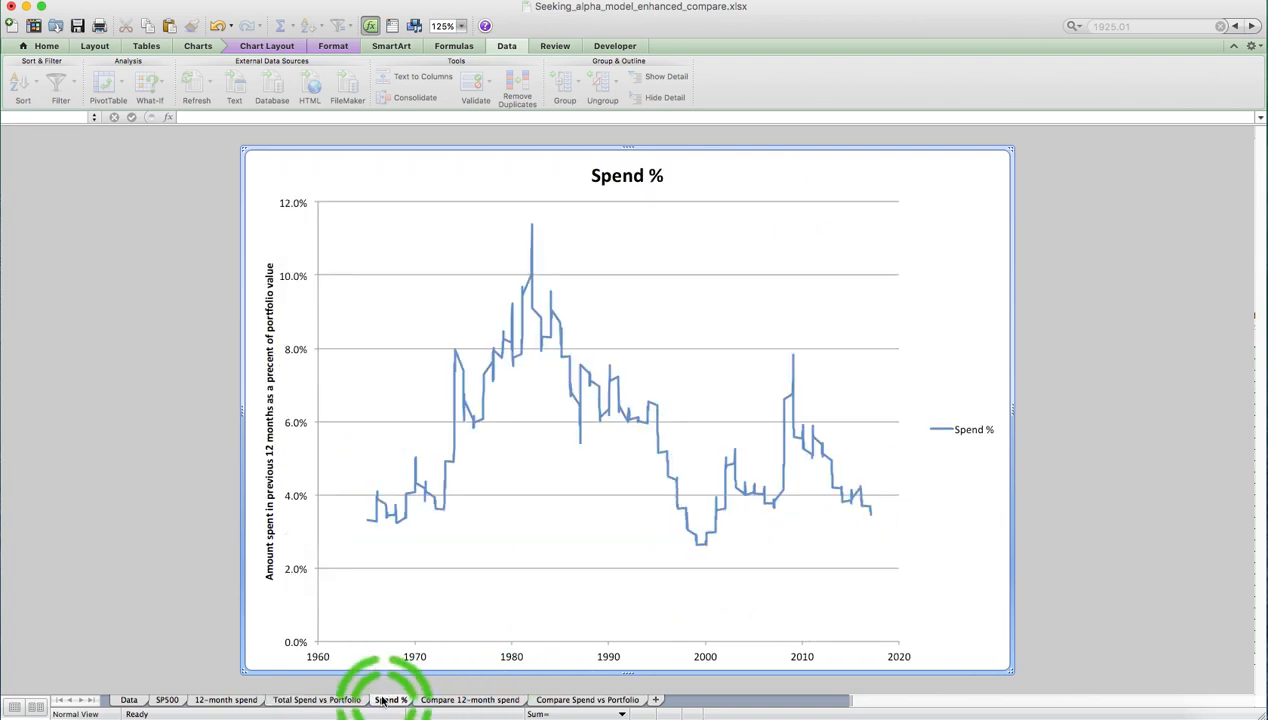
{"action": "mouse_move", "coordinate": [367, 522]}
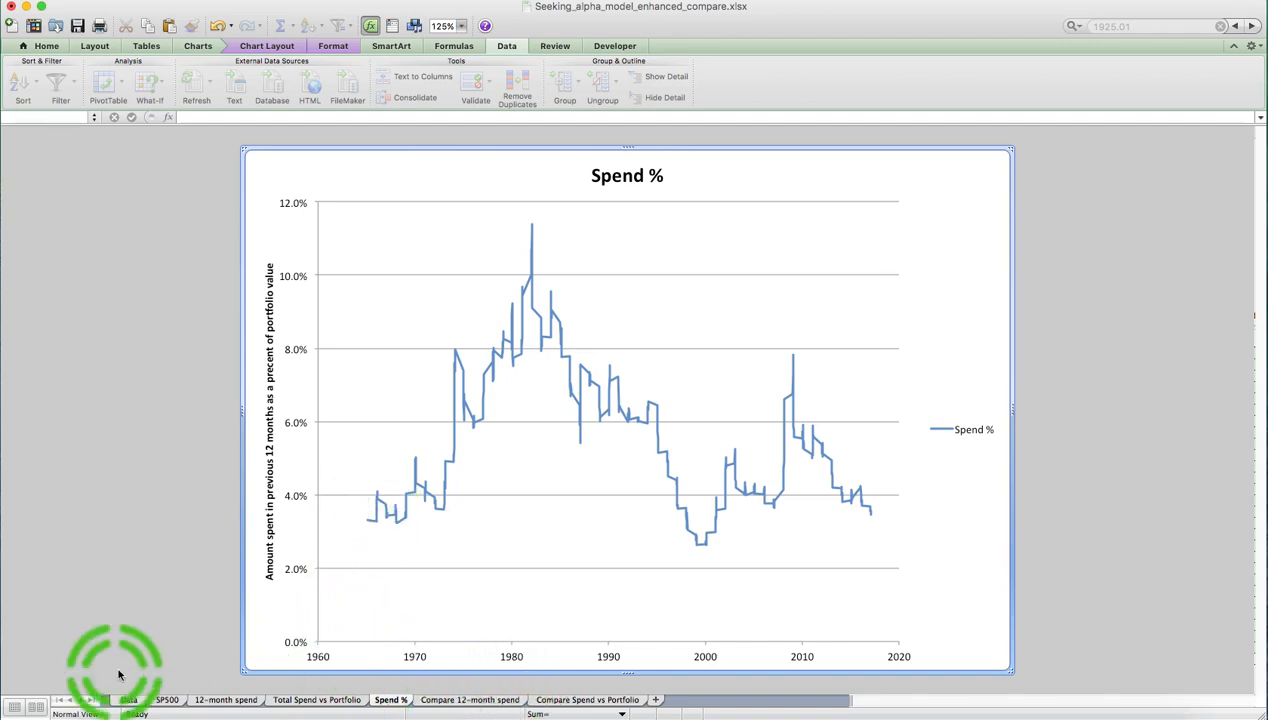
Step: Return to the Data sheet and select Scenario 1's optional spending column P
{"action": "left_click", "coordinate": [130, 700]}
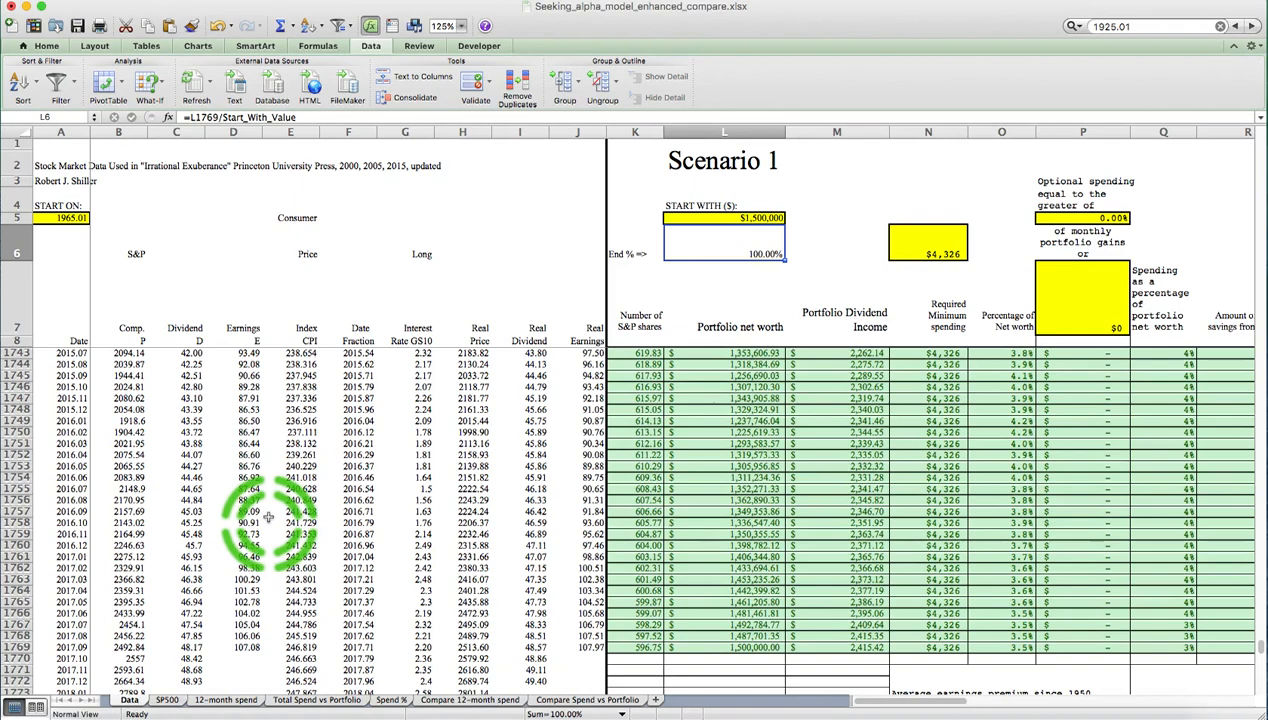
{"action": "left_click", "coordinate": [1085, 133]}
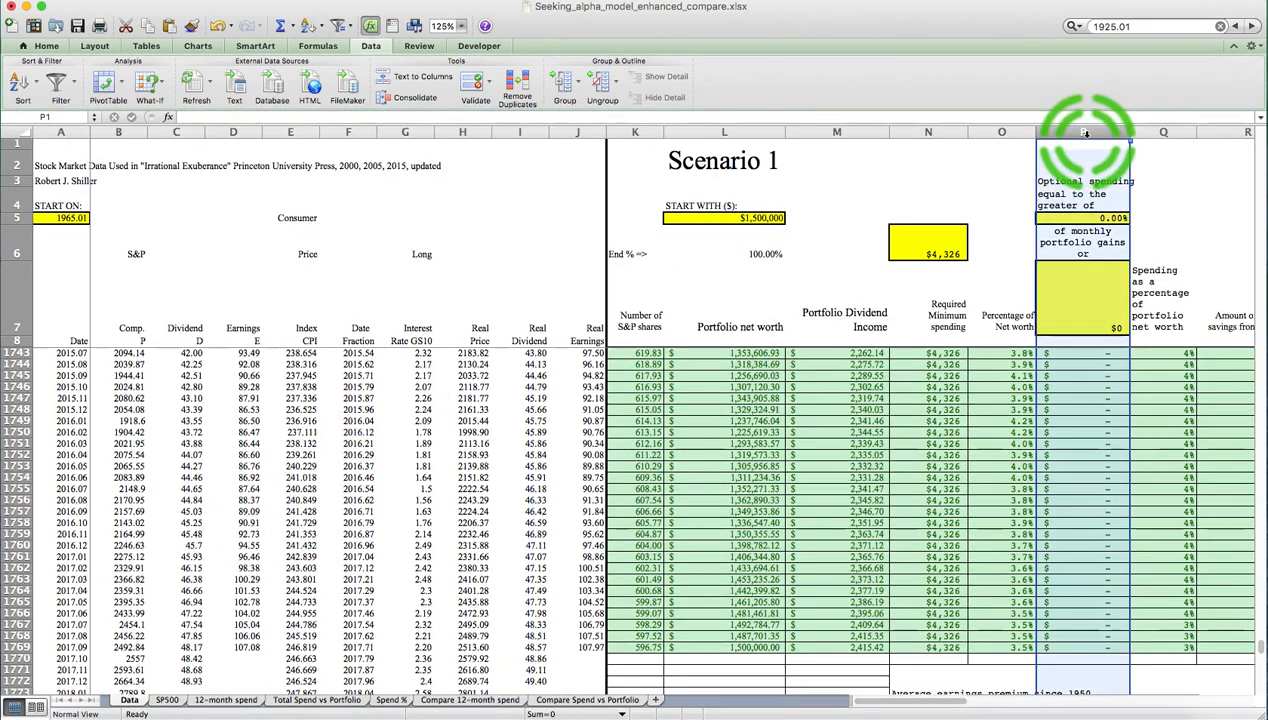